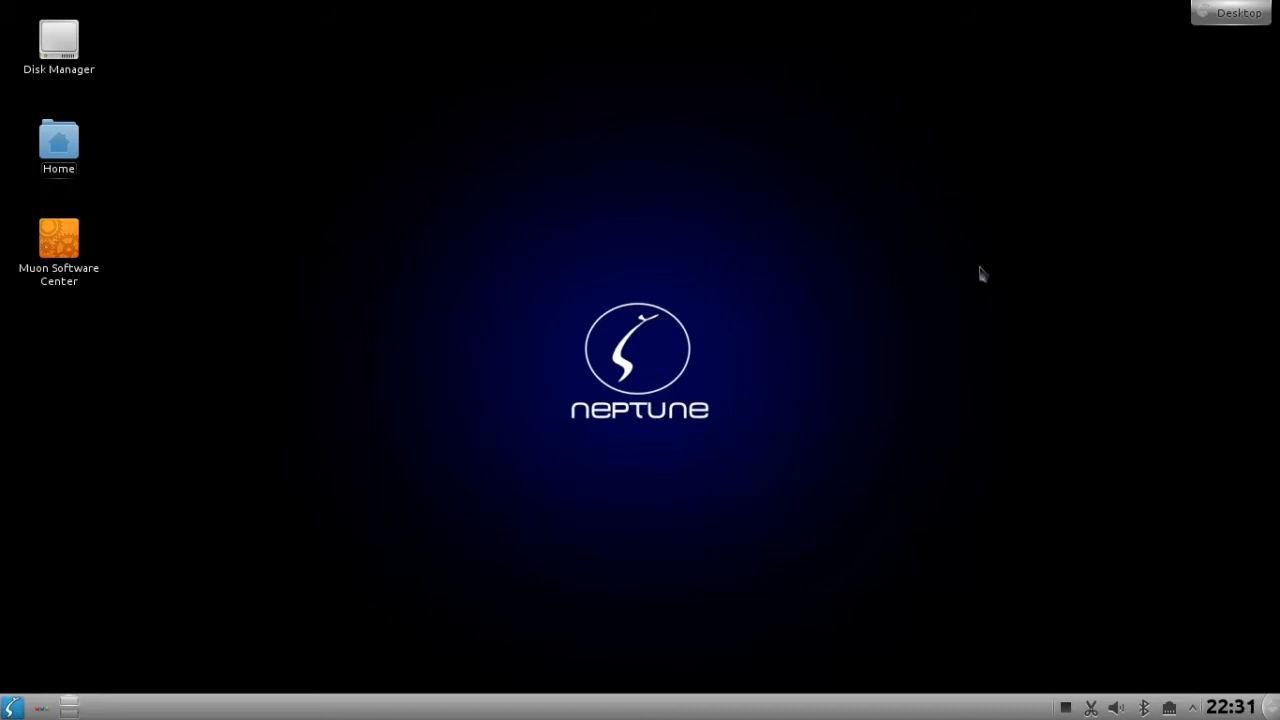
- Add the Trashcan widget to the desktop
click(1219, 16)
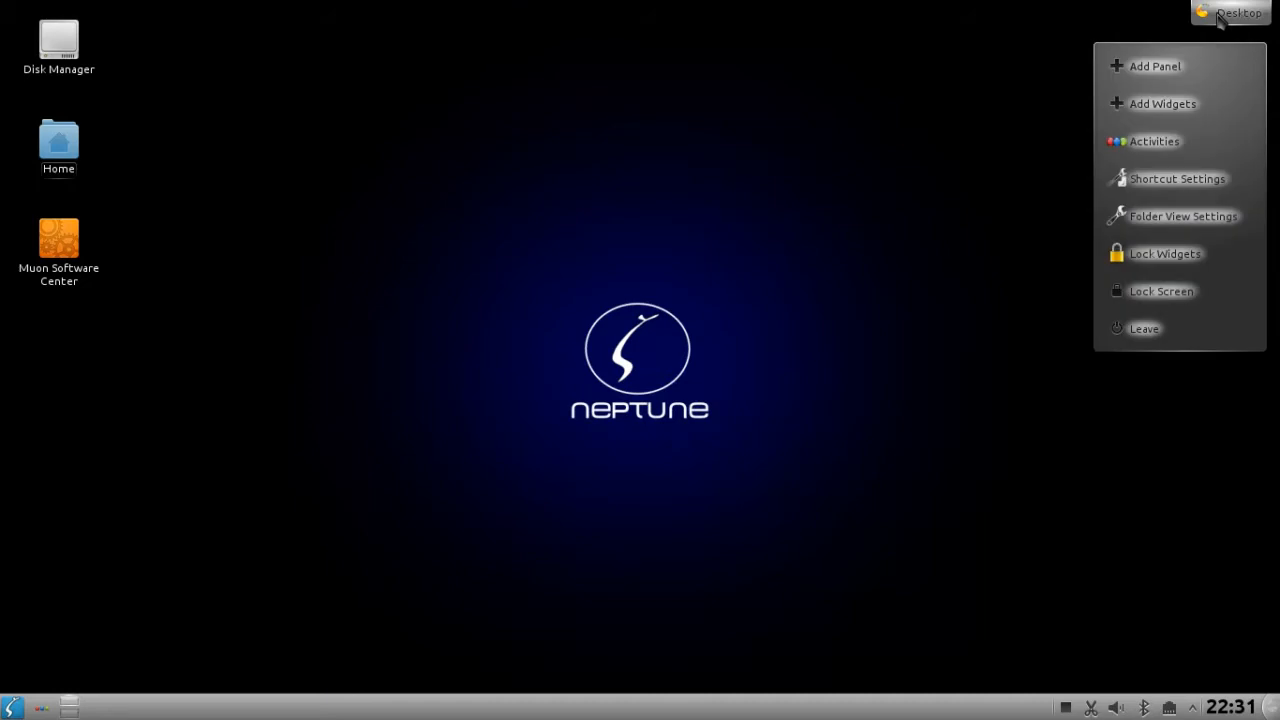
click(1188, 114)
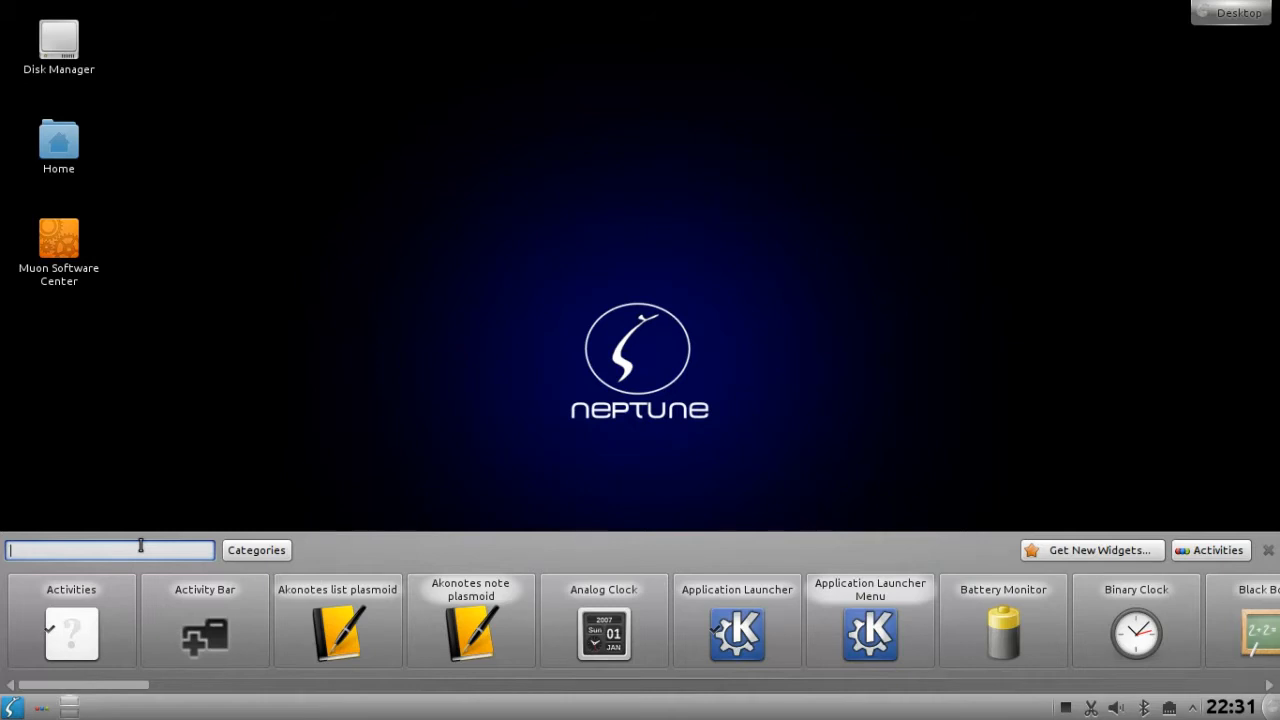
text(tra)
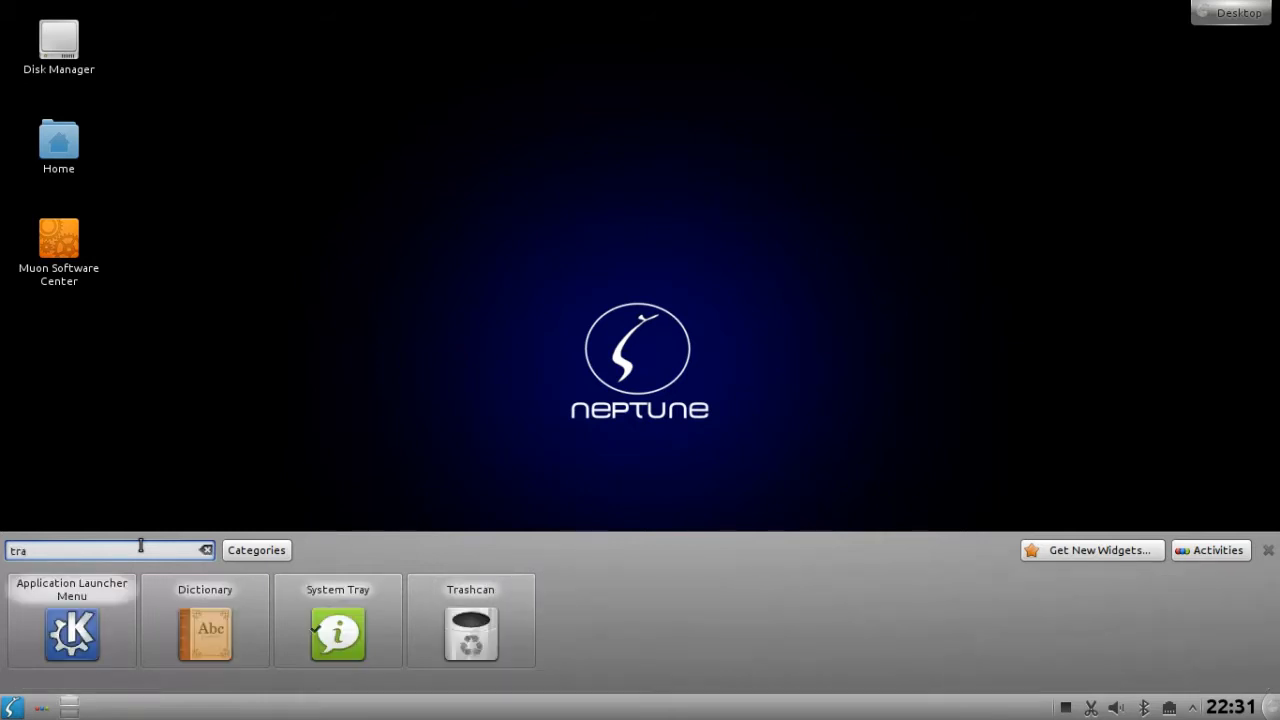
text(s)
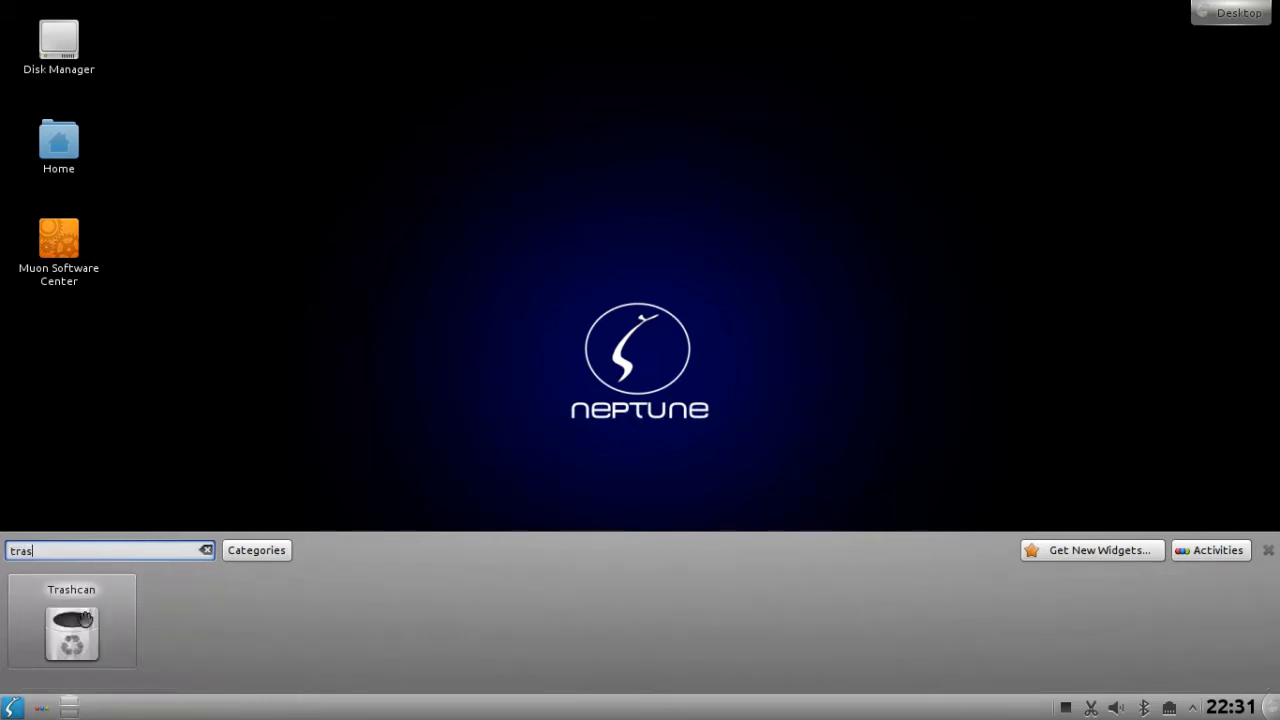
drag(78, 620, 795, 200)
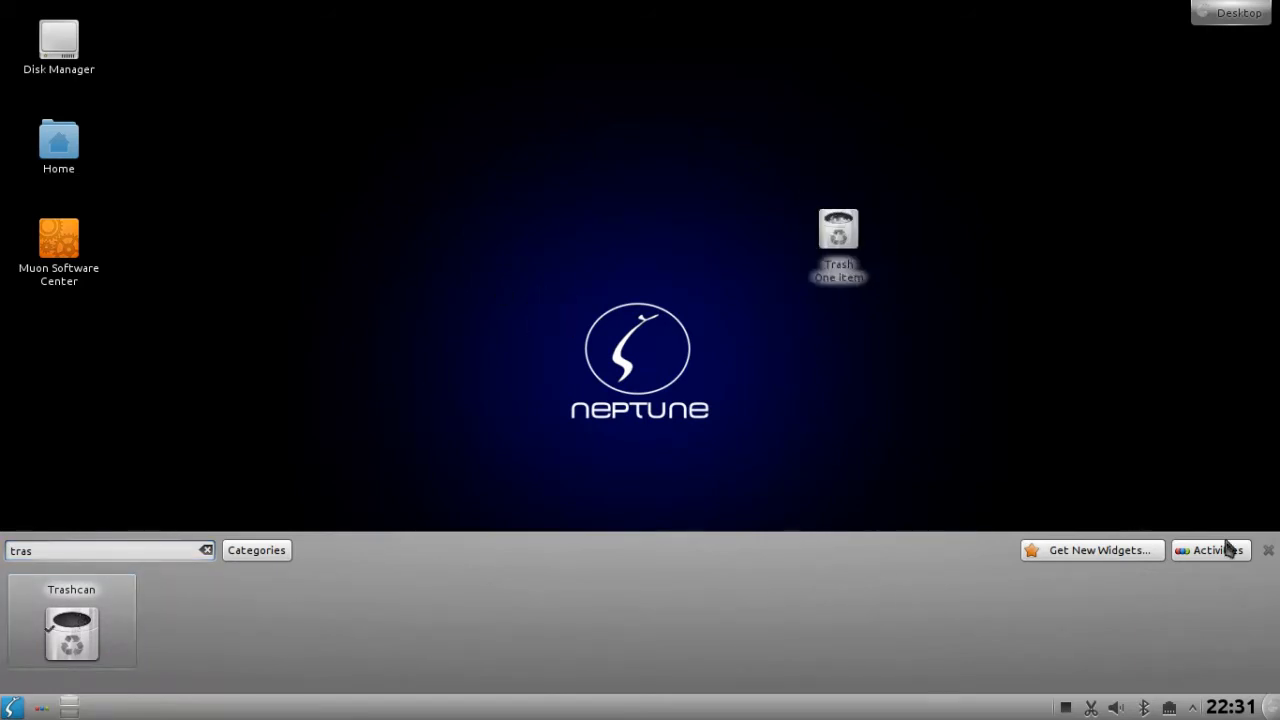
click(1268, 551)
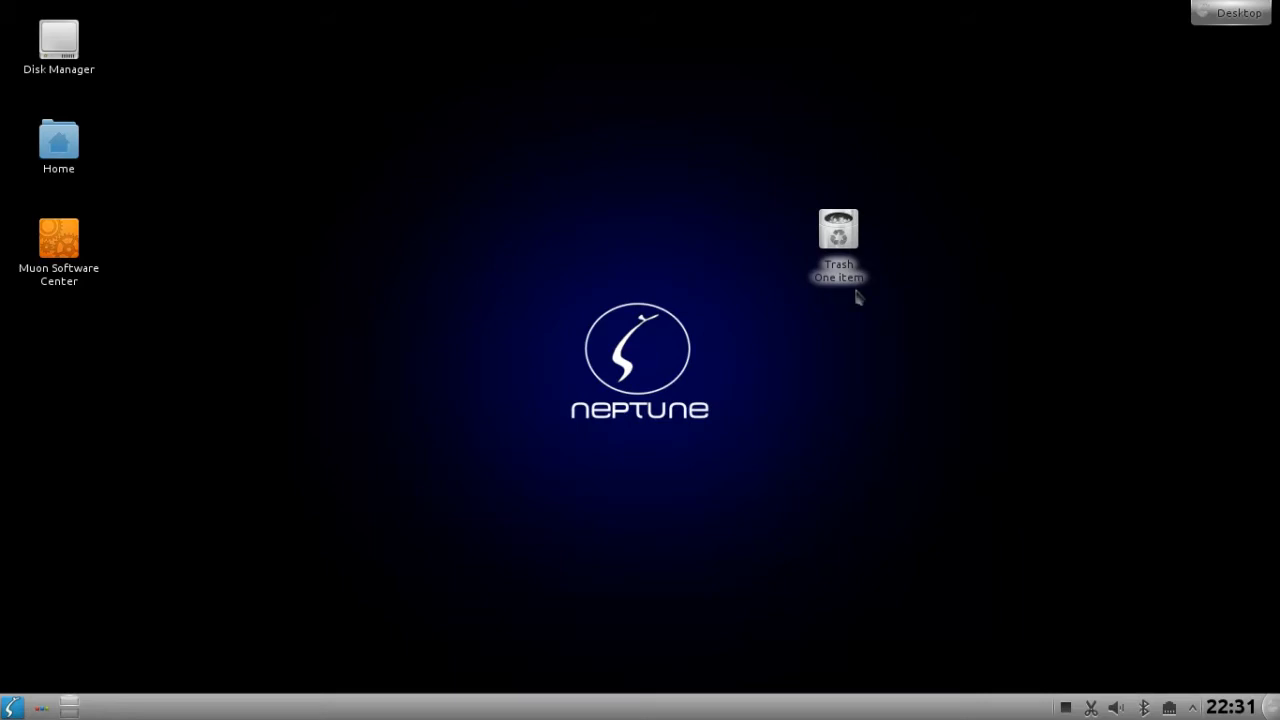
- Move the trash widget to another spot on the desktop and remove it
mouse_move(857, 290)
drag(902, 274, 437, 409)
drag(784, 485, 858, 458)
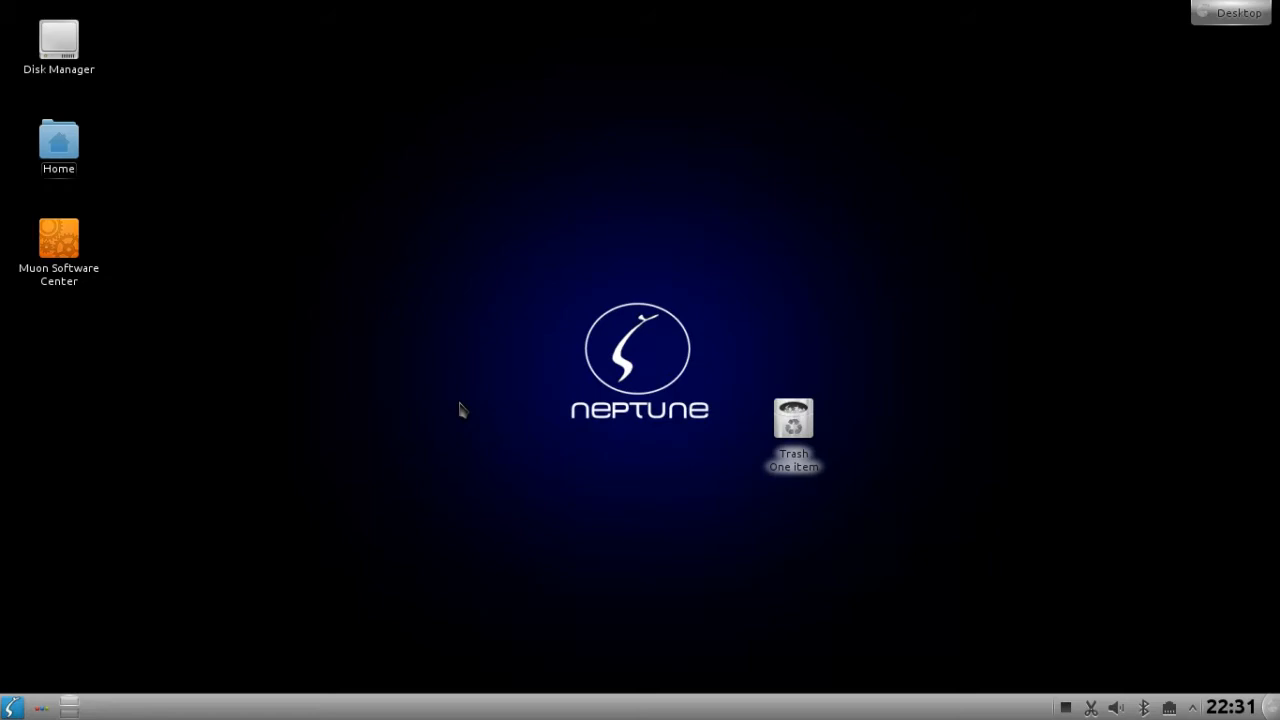
mouse_move(800, 432)
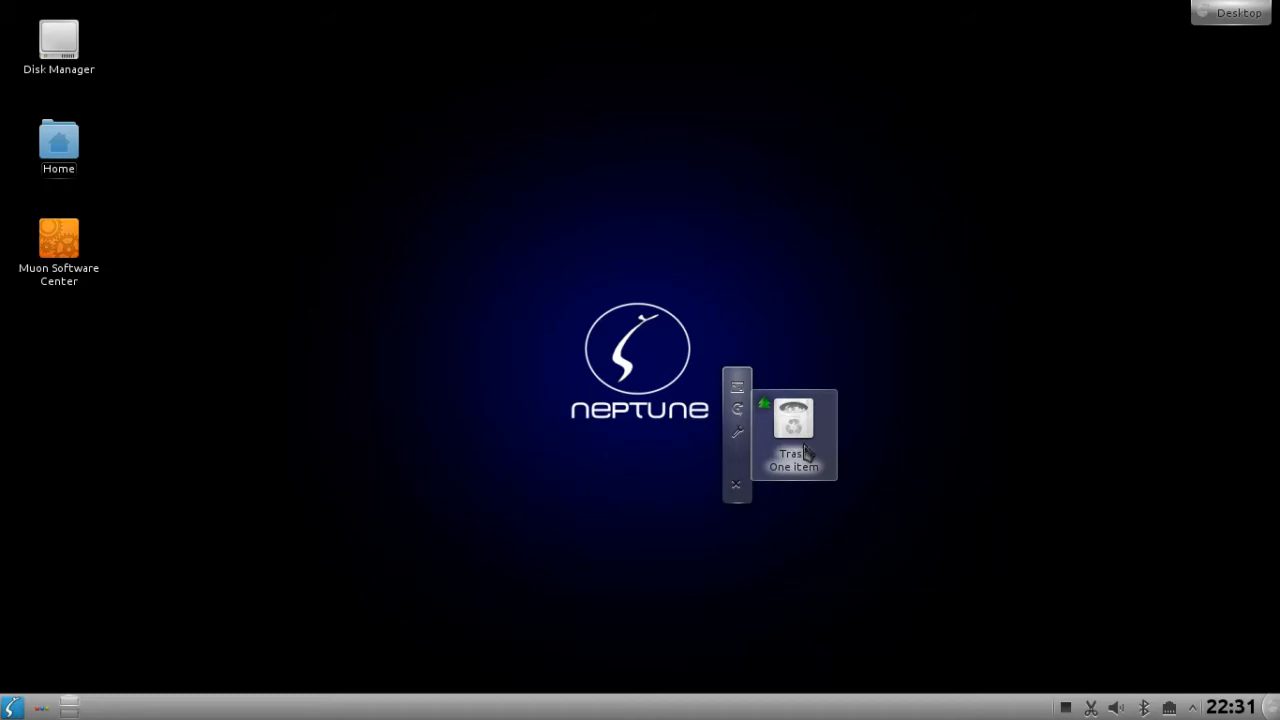
click(737, 489)
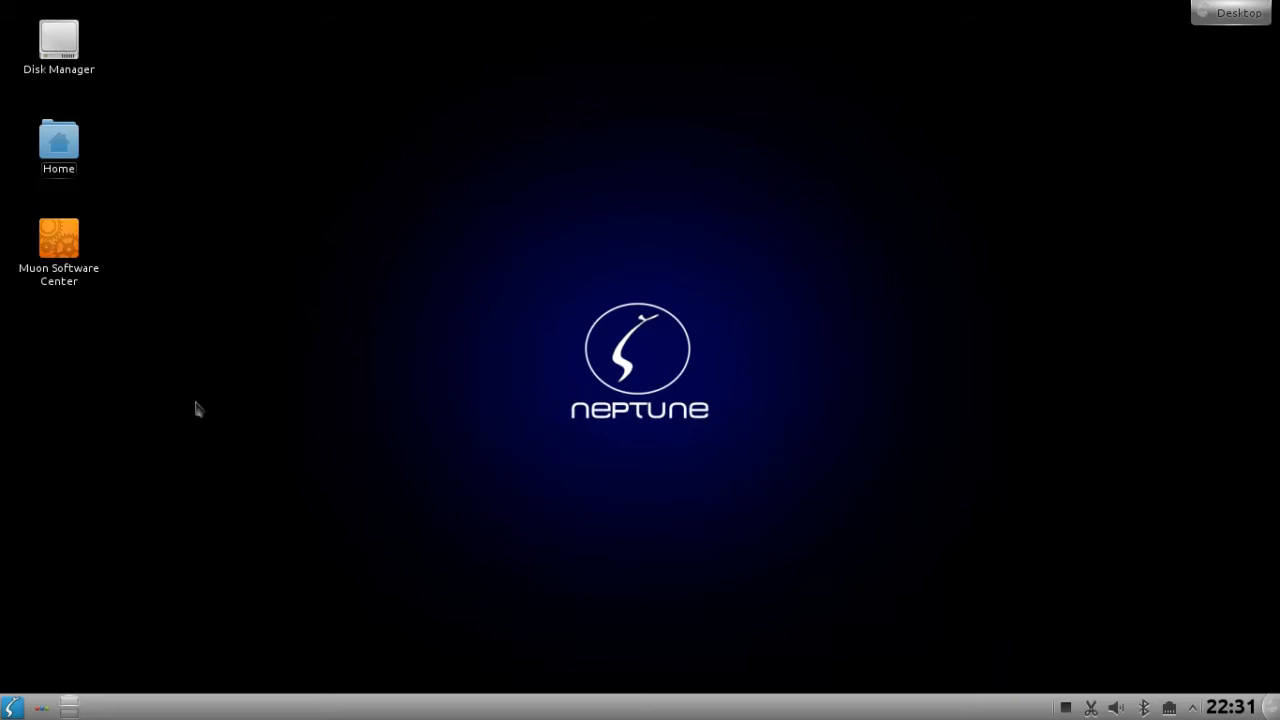
- Create a new text file named Trash.desktop on the desktop
right_click(142, 366)
mouse_move(309, 380)
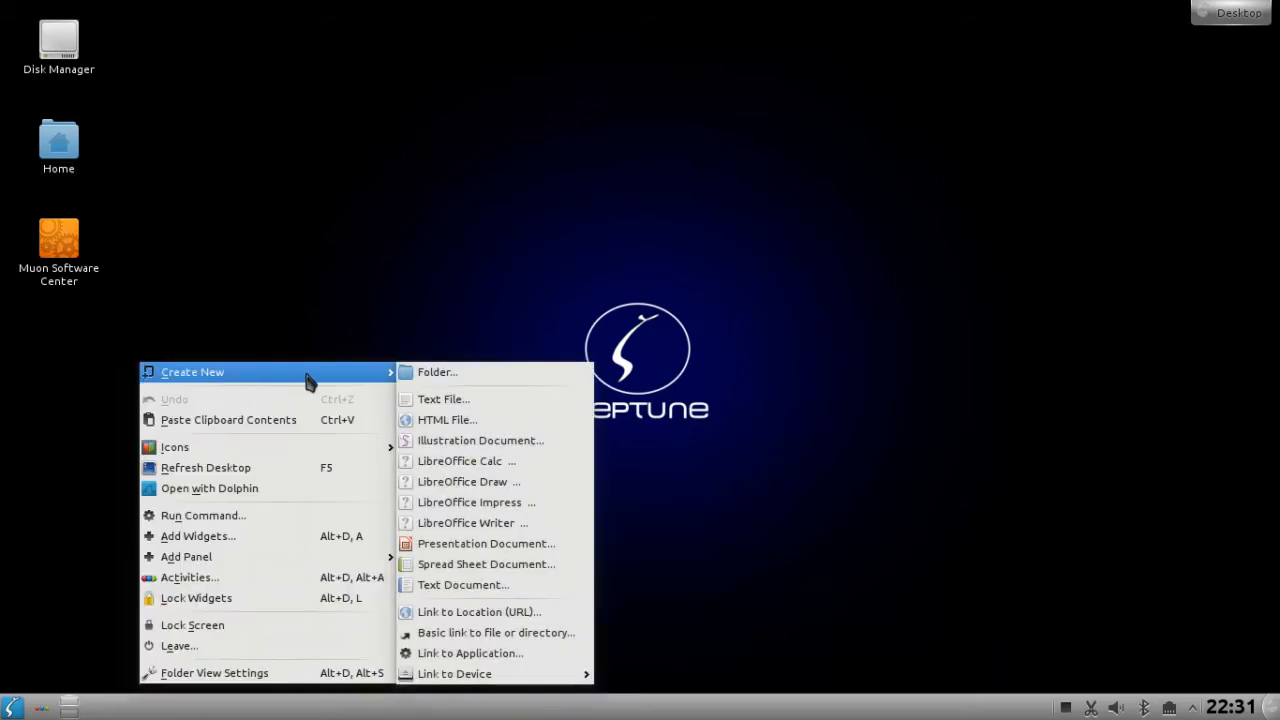
click(441, 399)
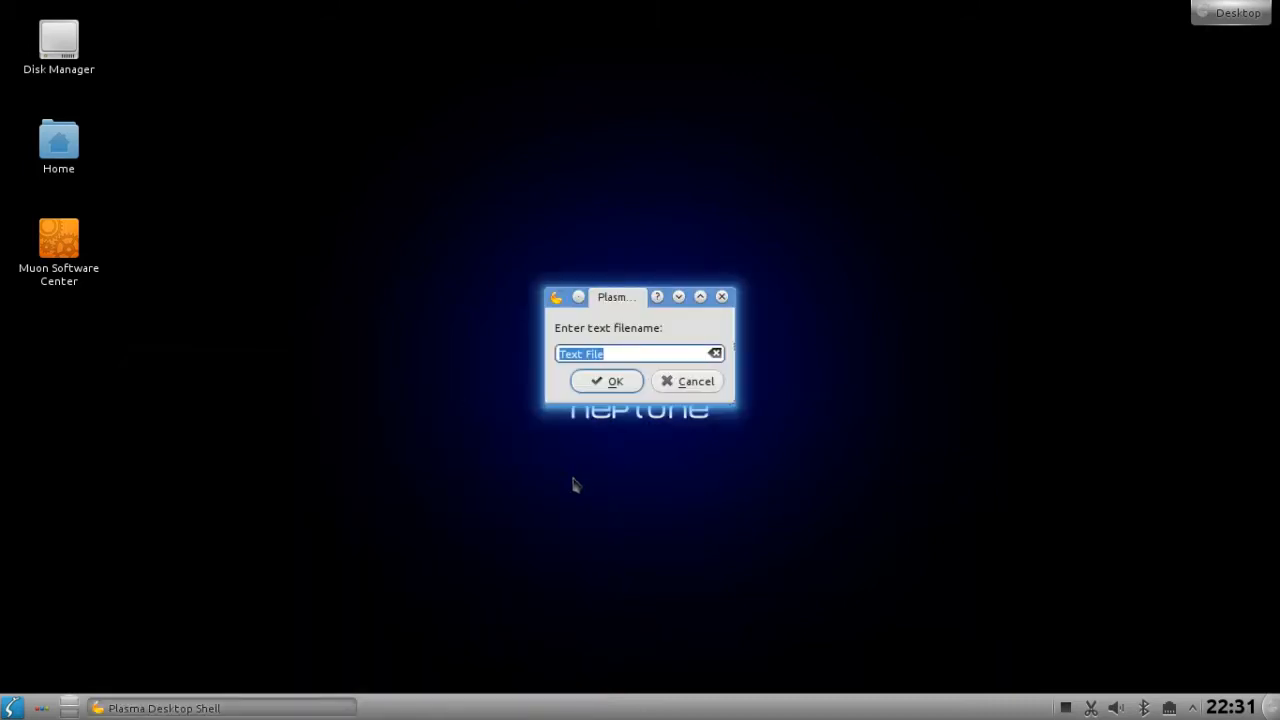
text(Trash.desktop)
key(Return)
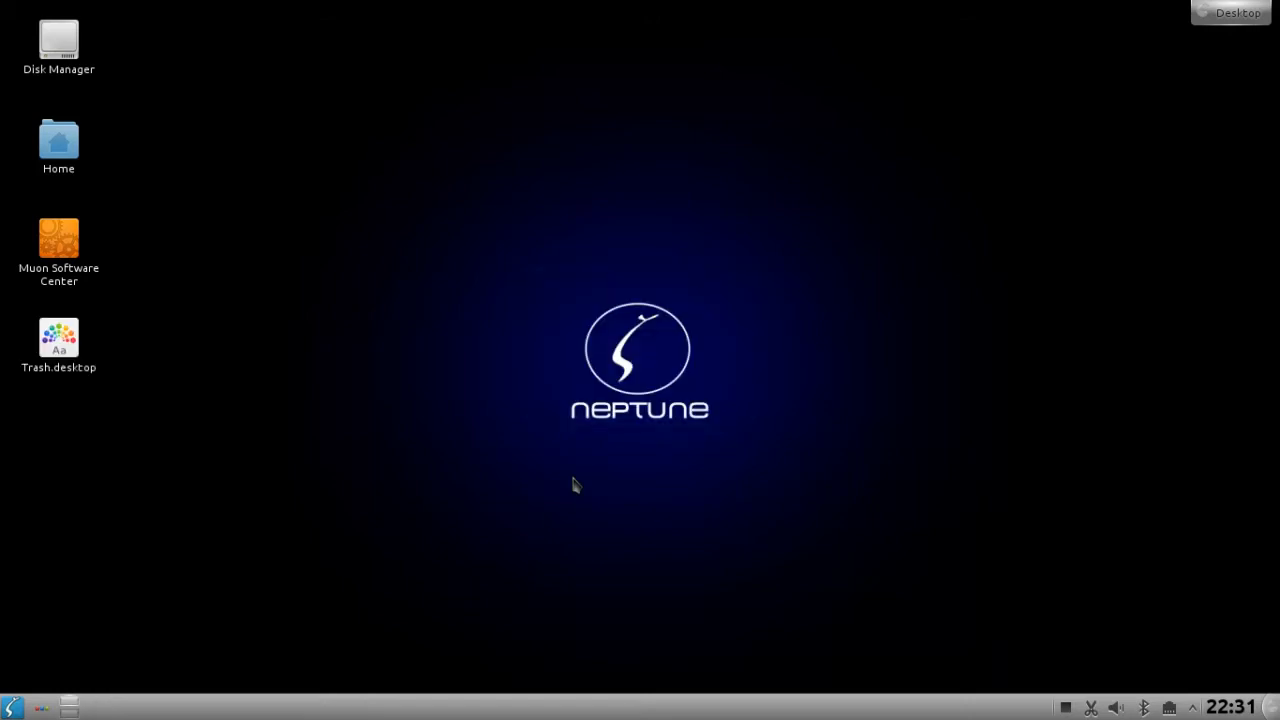
- Open Trash.desktop in KWrite and move the editor window clear of the desktop icons
right_click(62, 363)
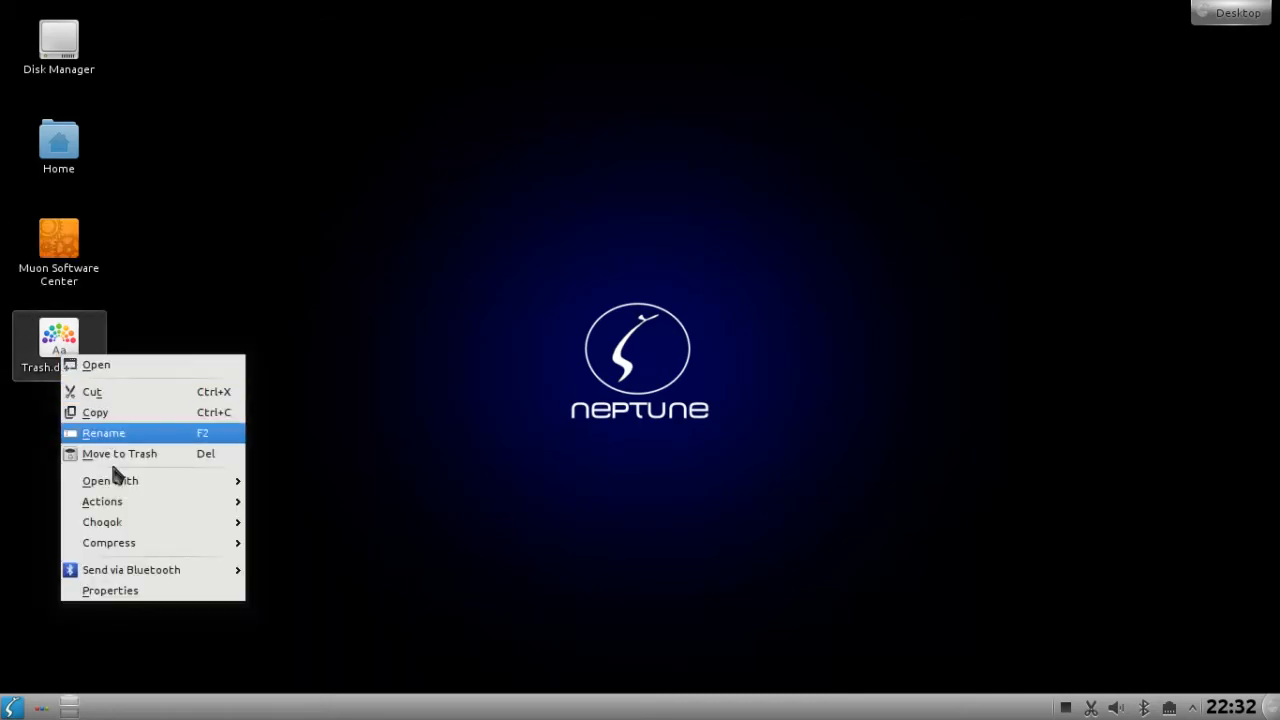
mouse_move(115, 482)
click(310, 482)
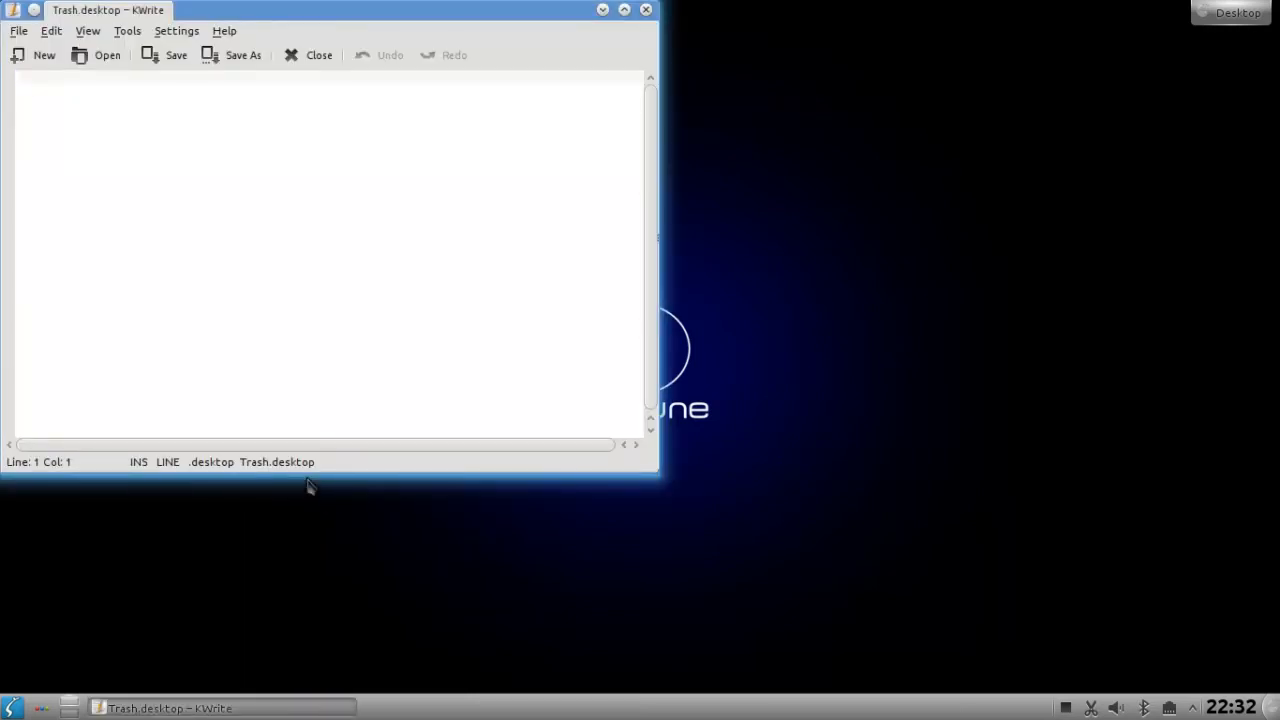
drag(371, 24, 612, 115)
click(1260, 470)
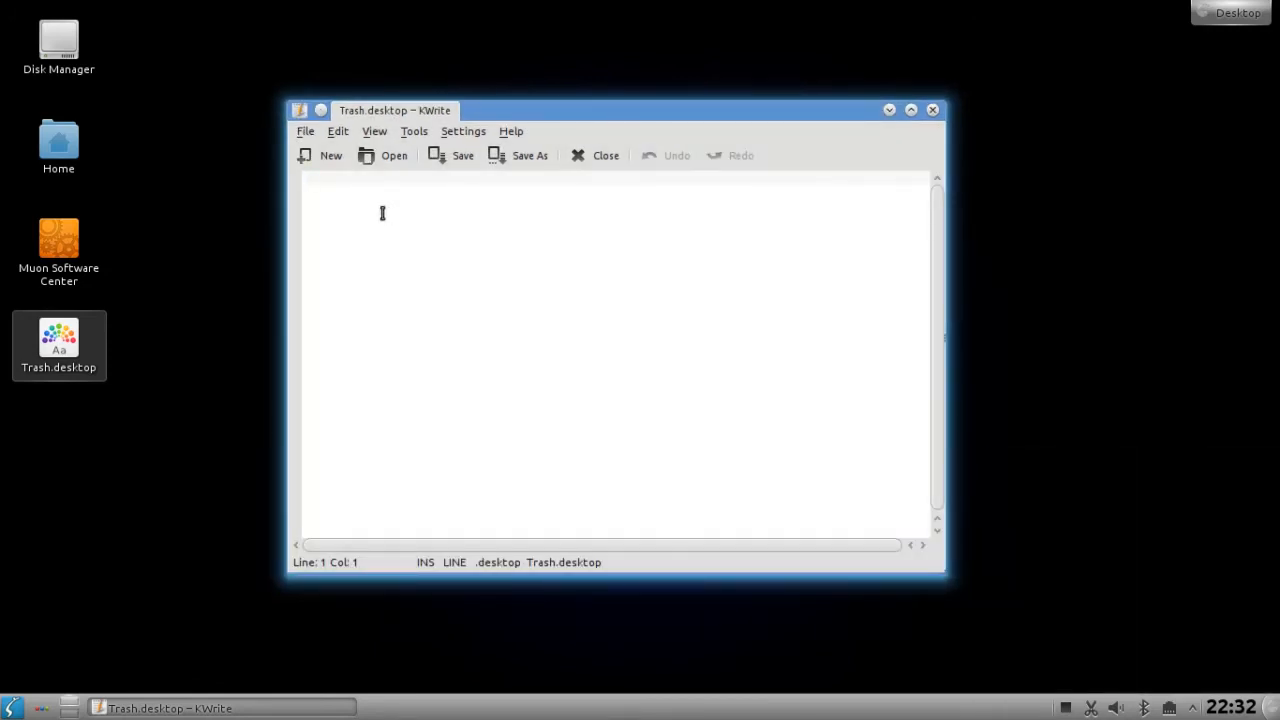
- Fill the file with [Desktop Entry], Comment=Contains removed files, EmptyIcon=trashcan_empty, Encoding=UTF-8, Icon=trashcan_full, Name=Trash, Type=Link and URL=trash:/
click(338, 134)
click(349, 238)
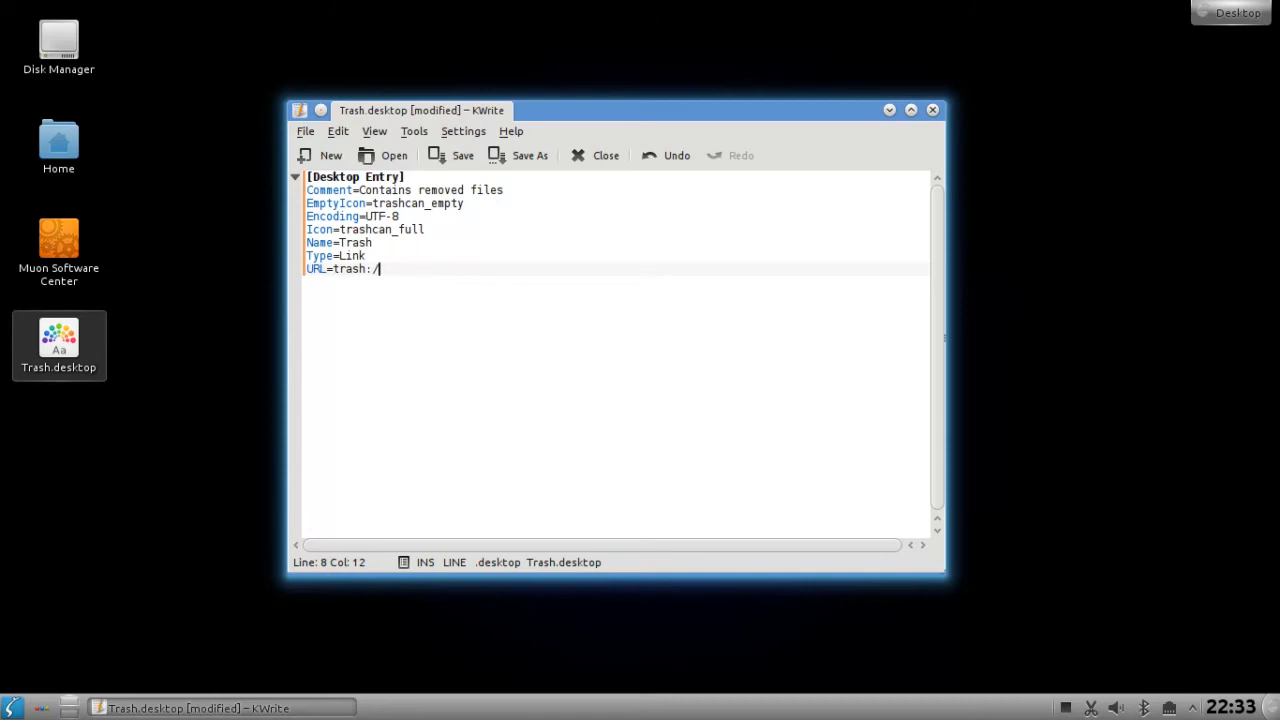
- Add the German name entry Name[de]=Mülleimer on a new line below Name=Trash
click(382, 242)
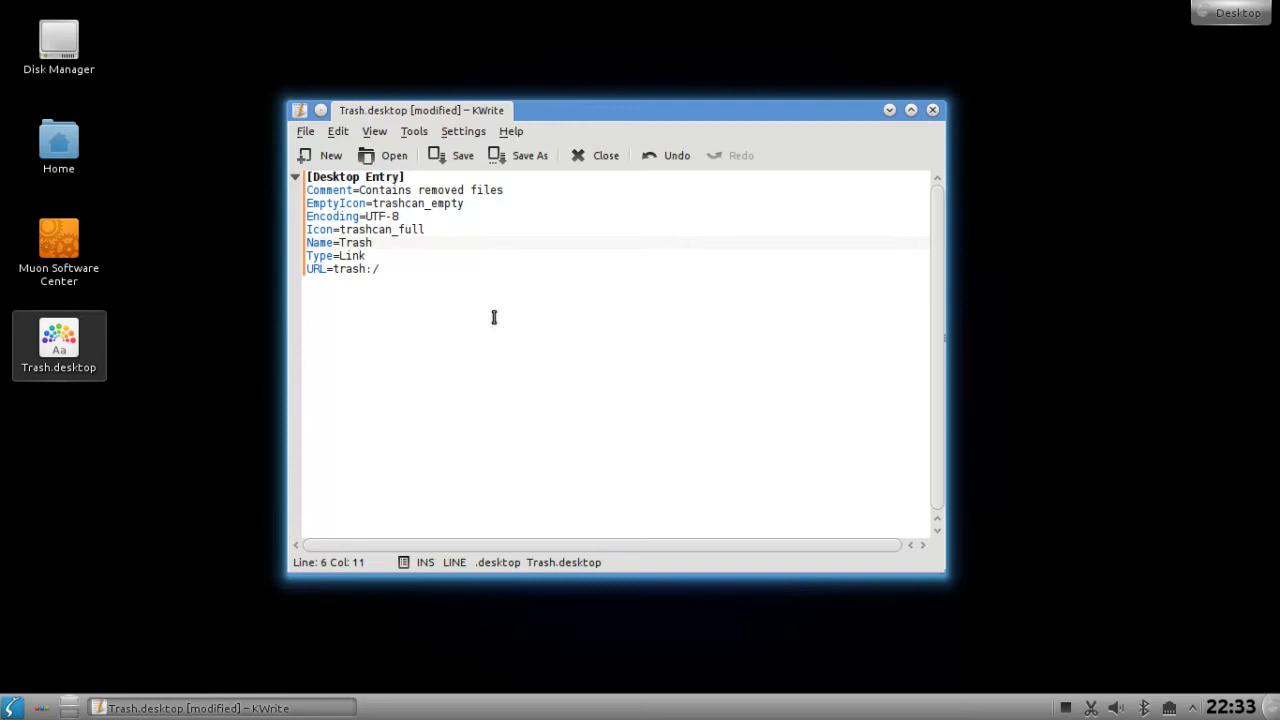
key(Return)
text(Na)
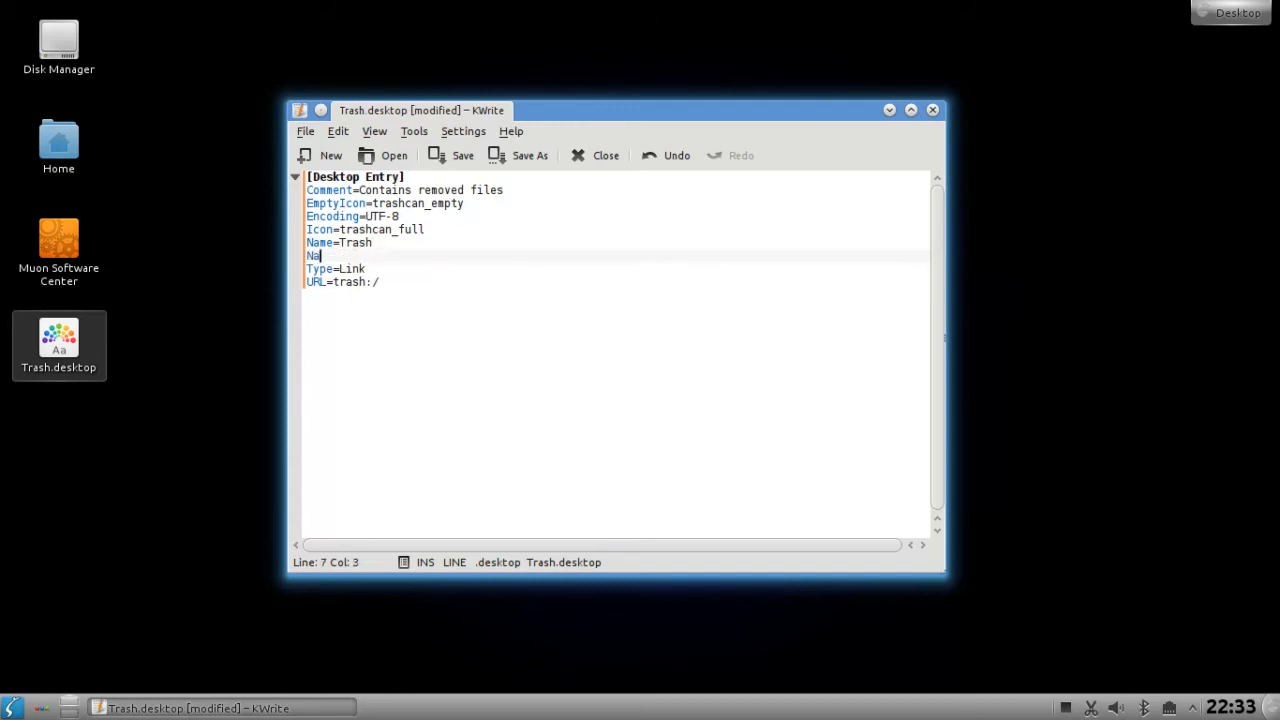
text(me[de]=Mülleimer)
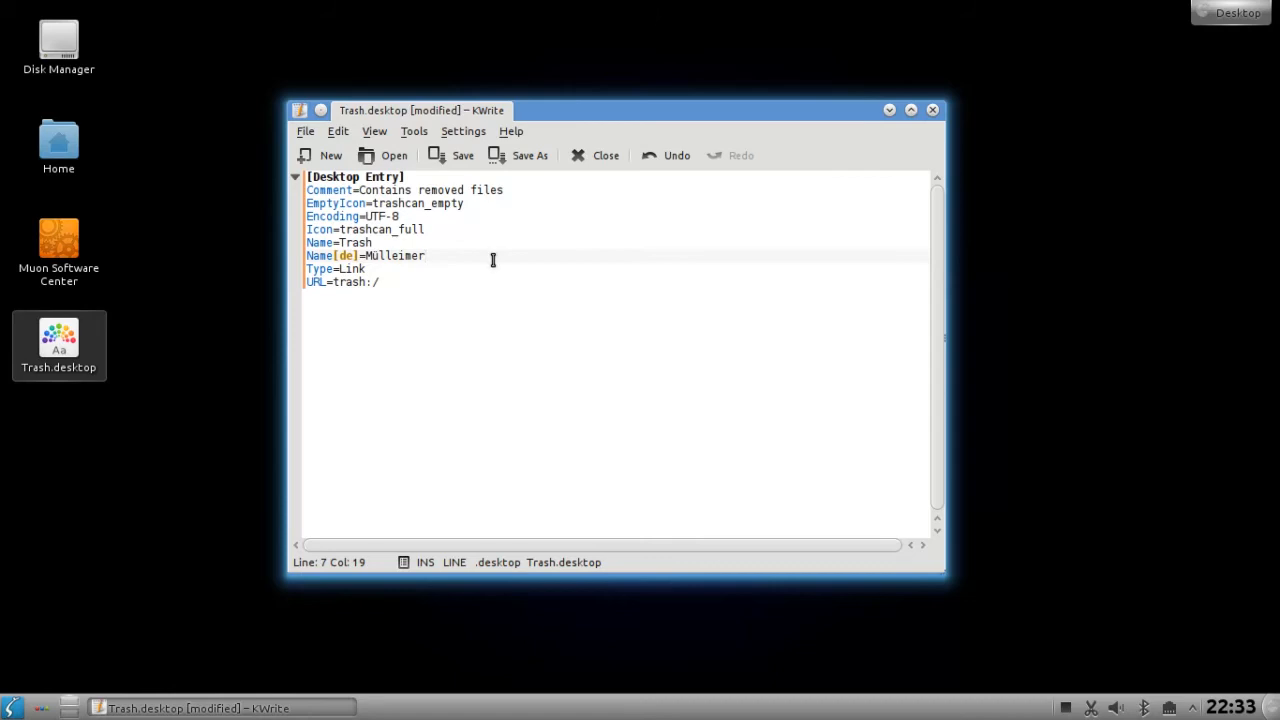
key(Return)
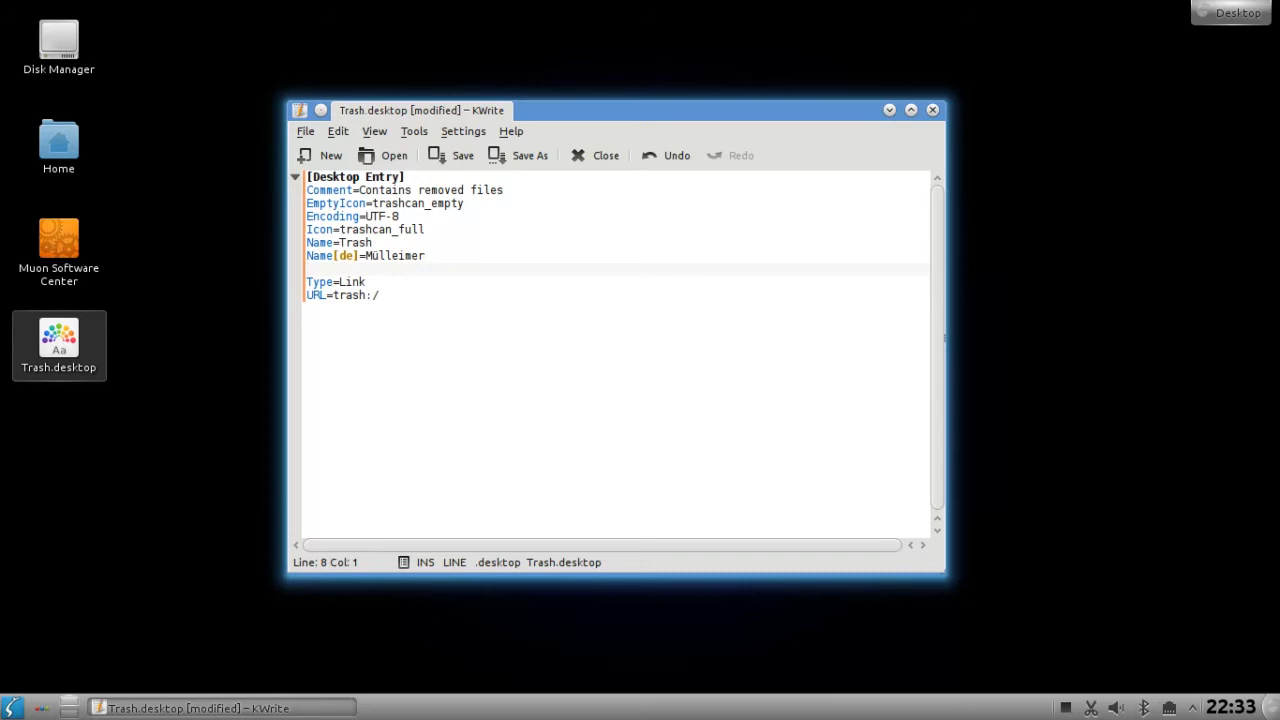
key(BackSpace)
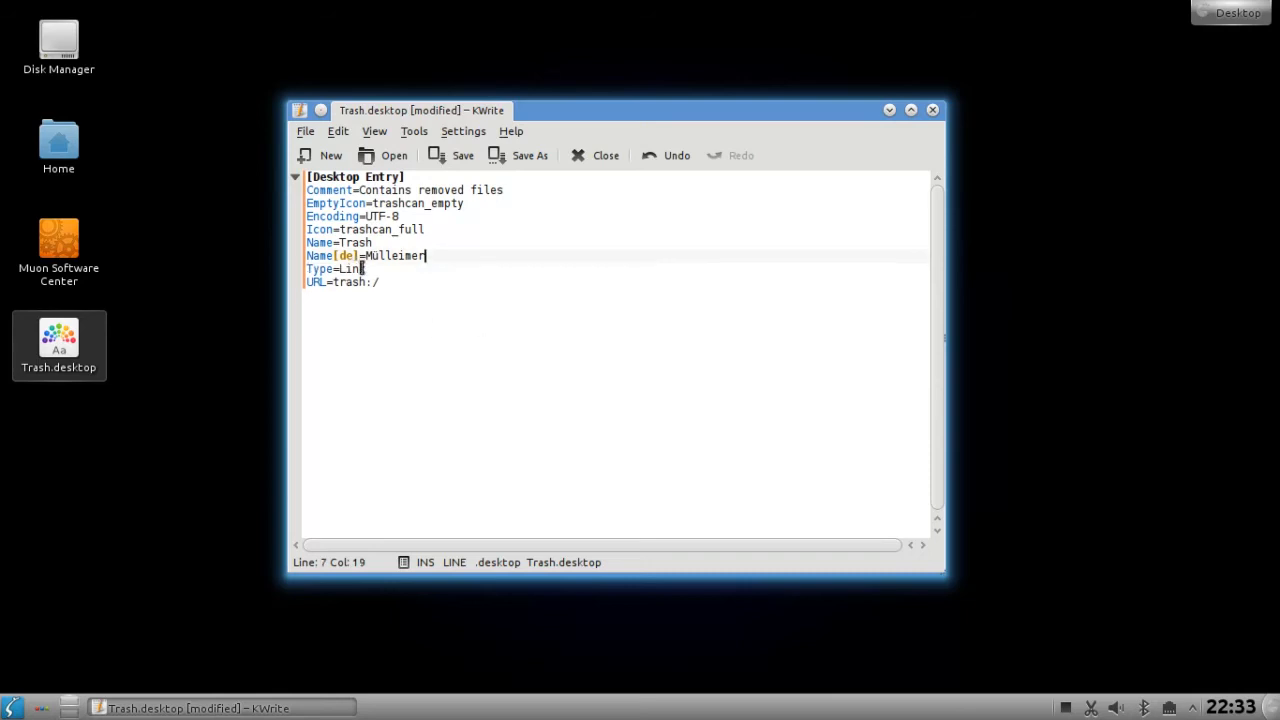
key(Down)
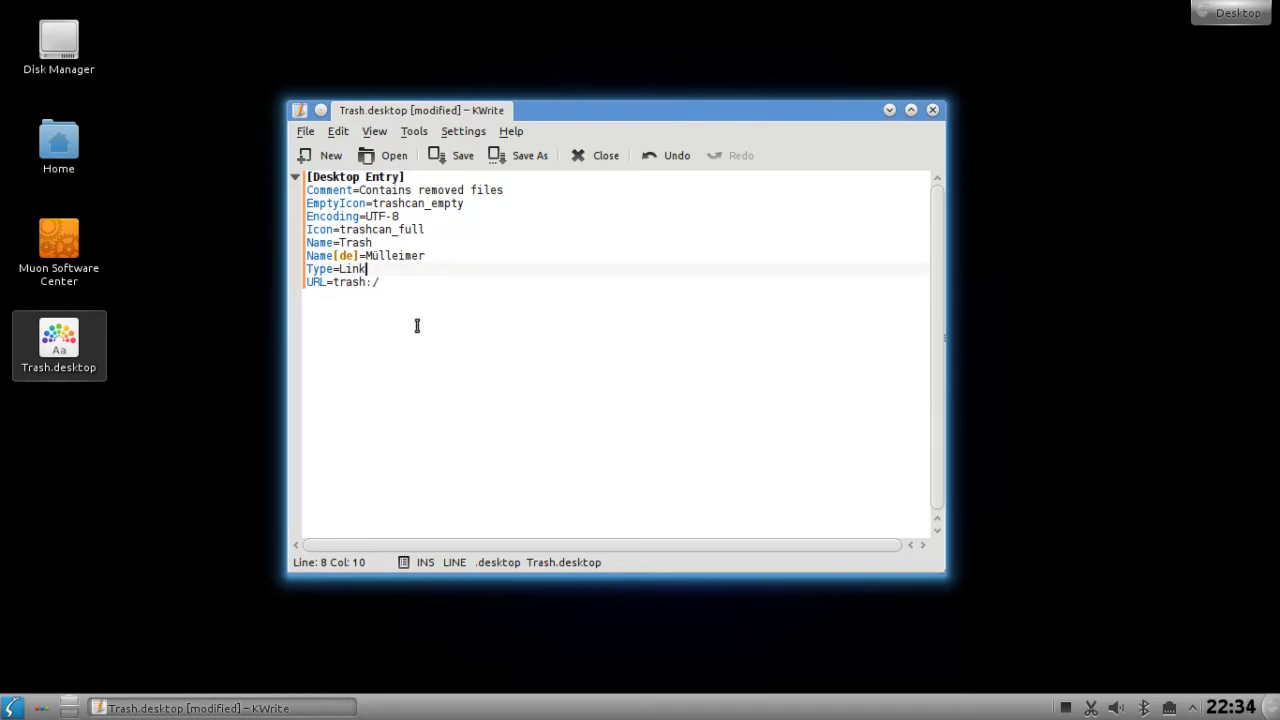
- Save Trash.desktop and close the text editor
click(456, 162)
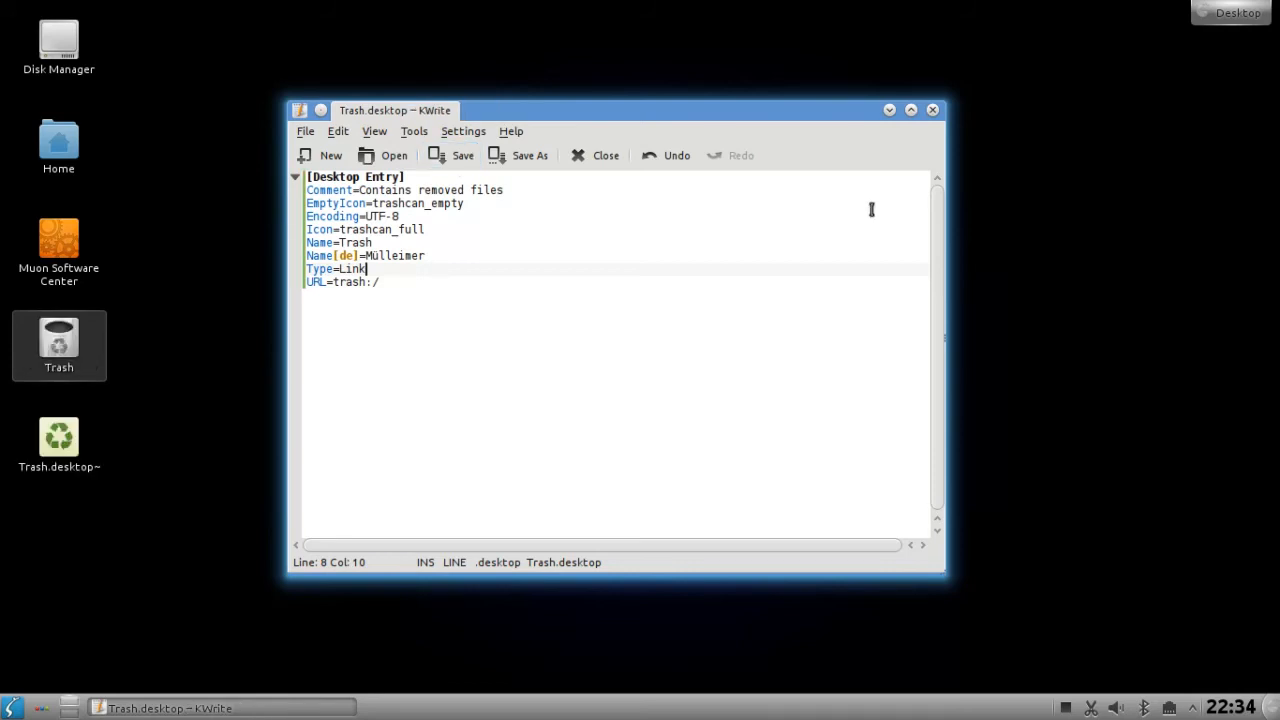
drag(608, 118, 739, 125)
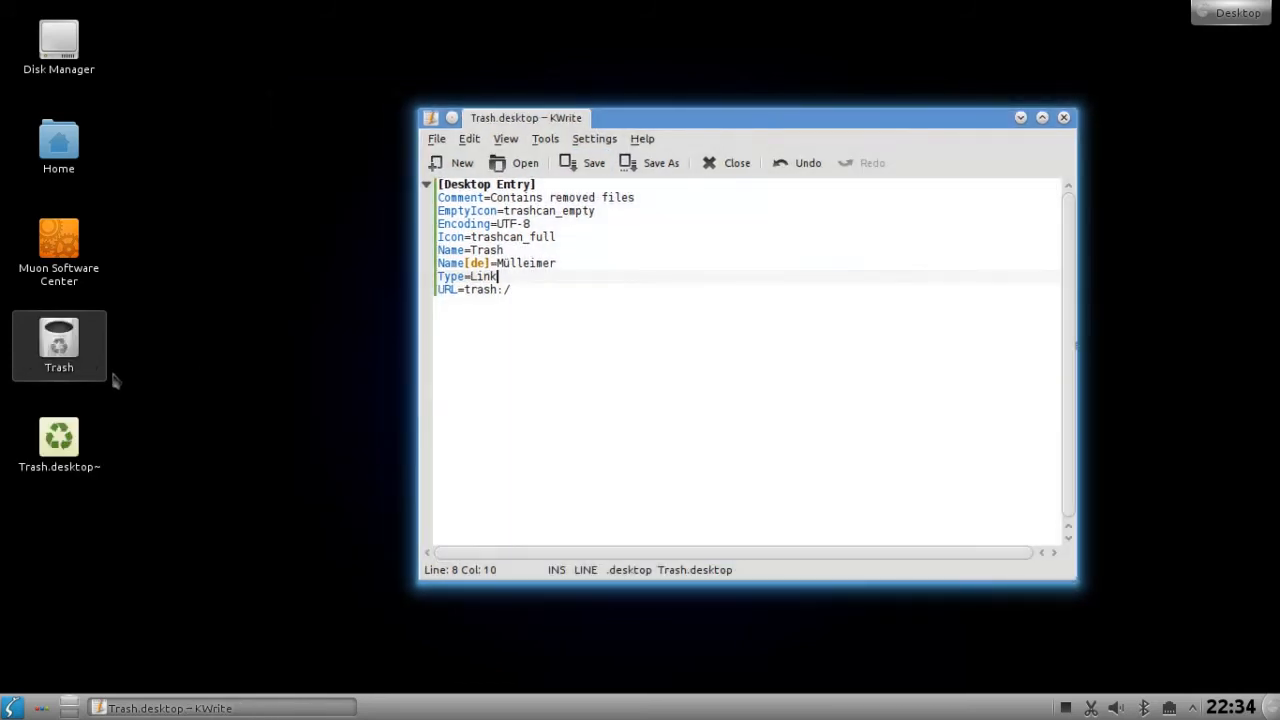
mouse_move(71, 375)
click(1063, 117)
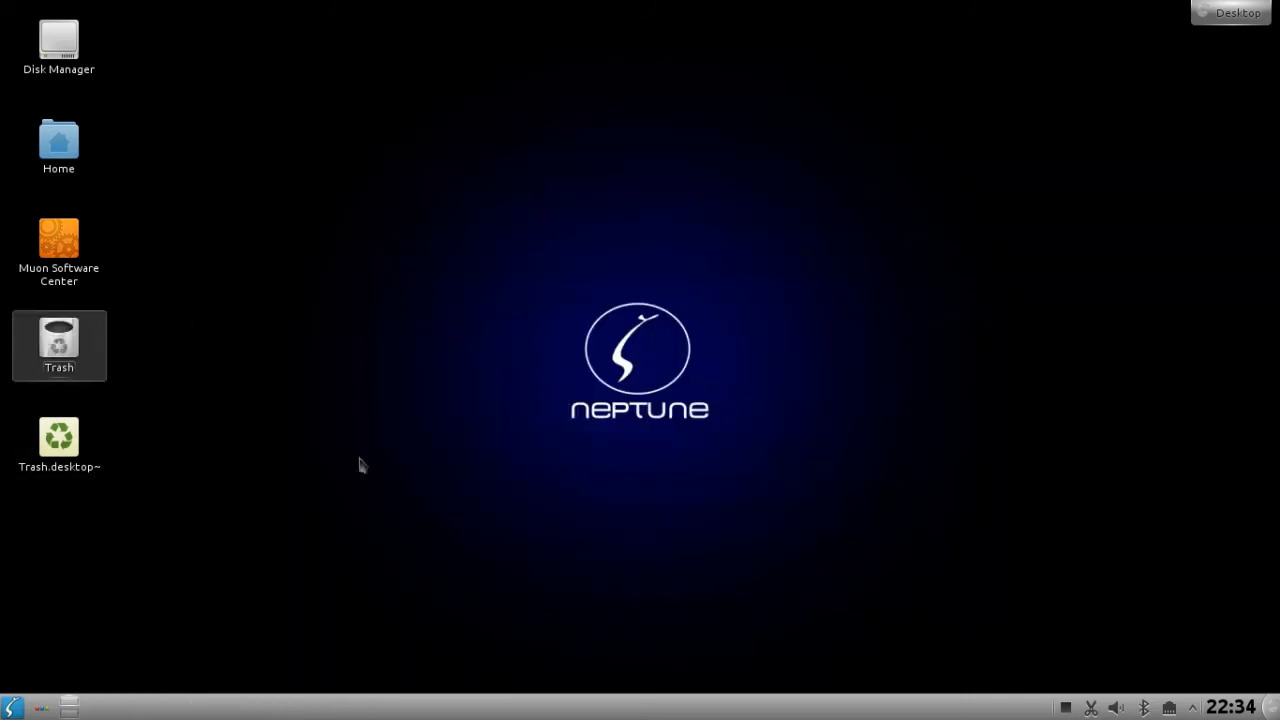
- Move the backup file Trash.desktop~ to the trash and refresh the desktop
click(68, 478)
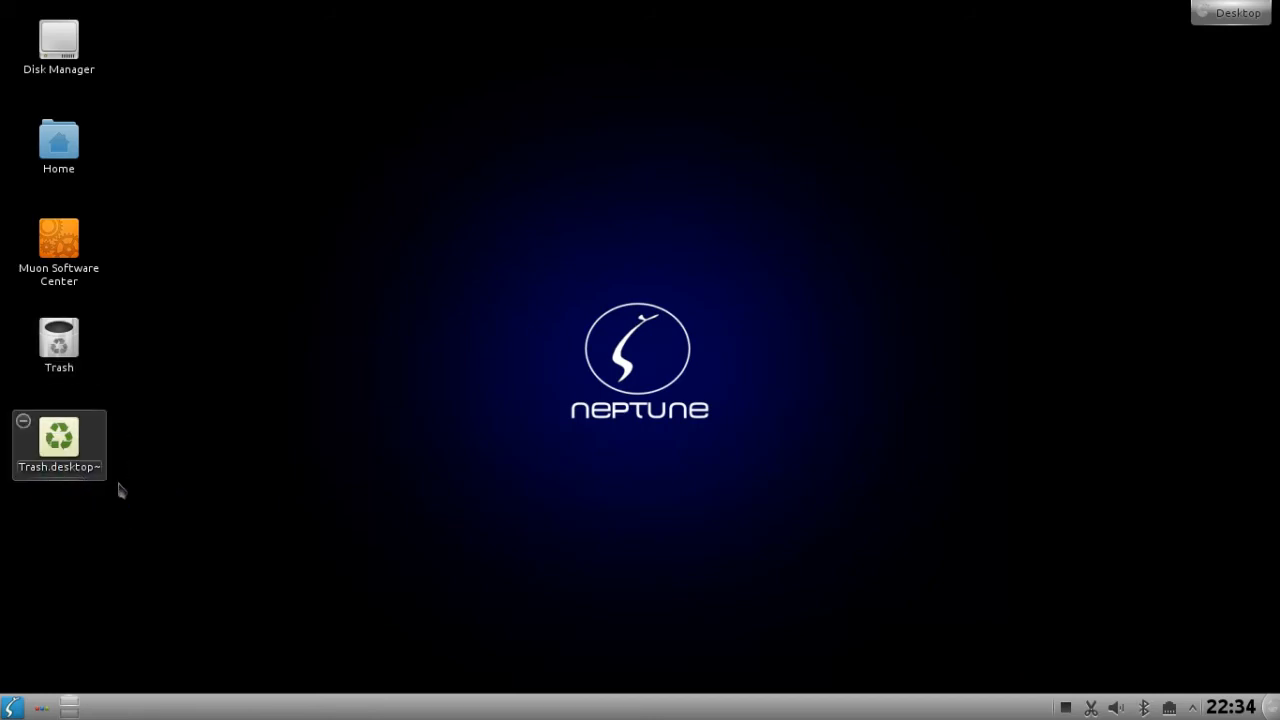
right_click(62, 461)
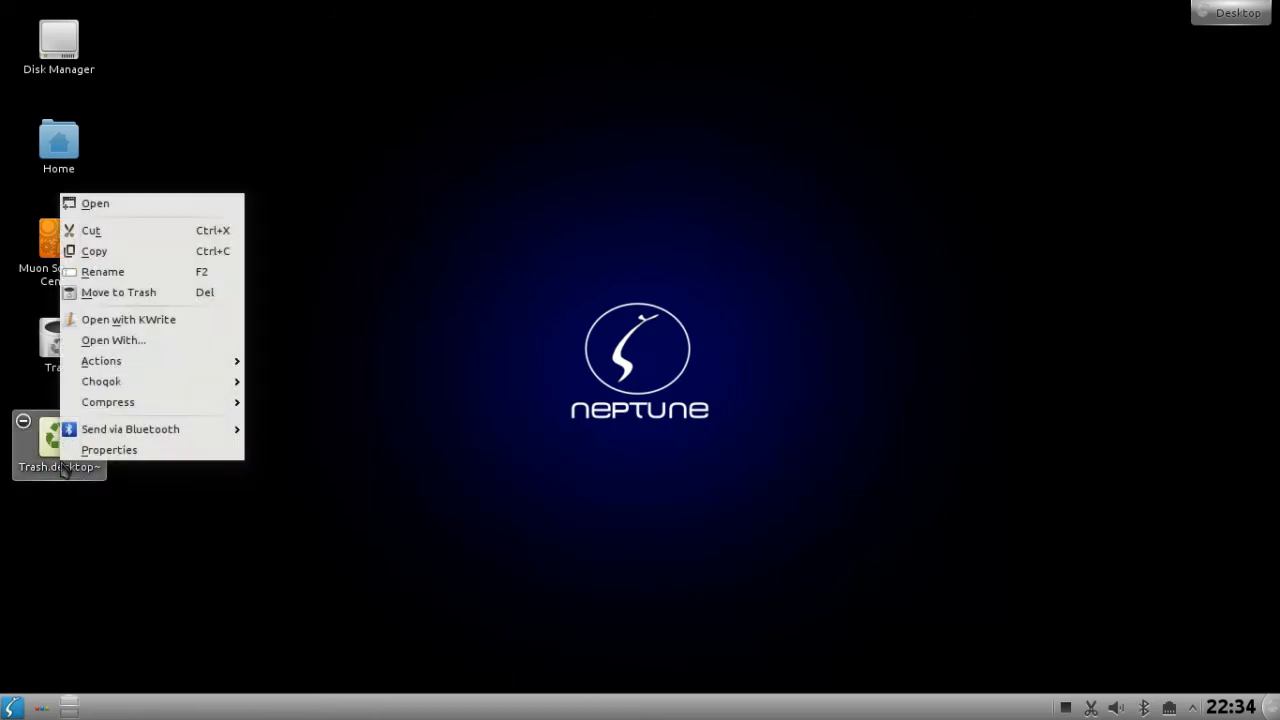
click(135, 294)
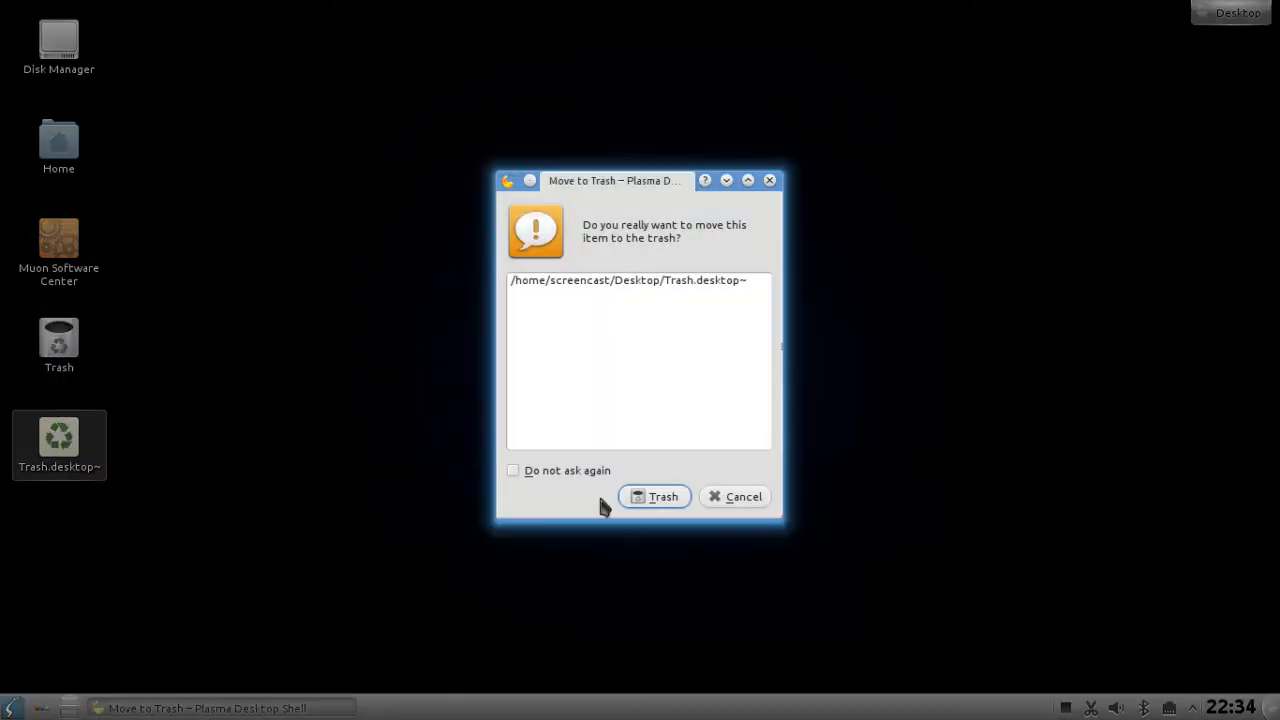
click(646, 505)
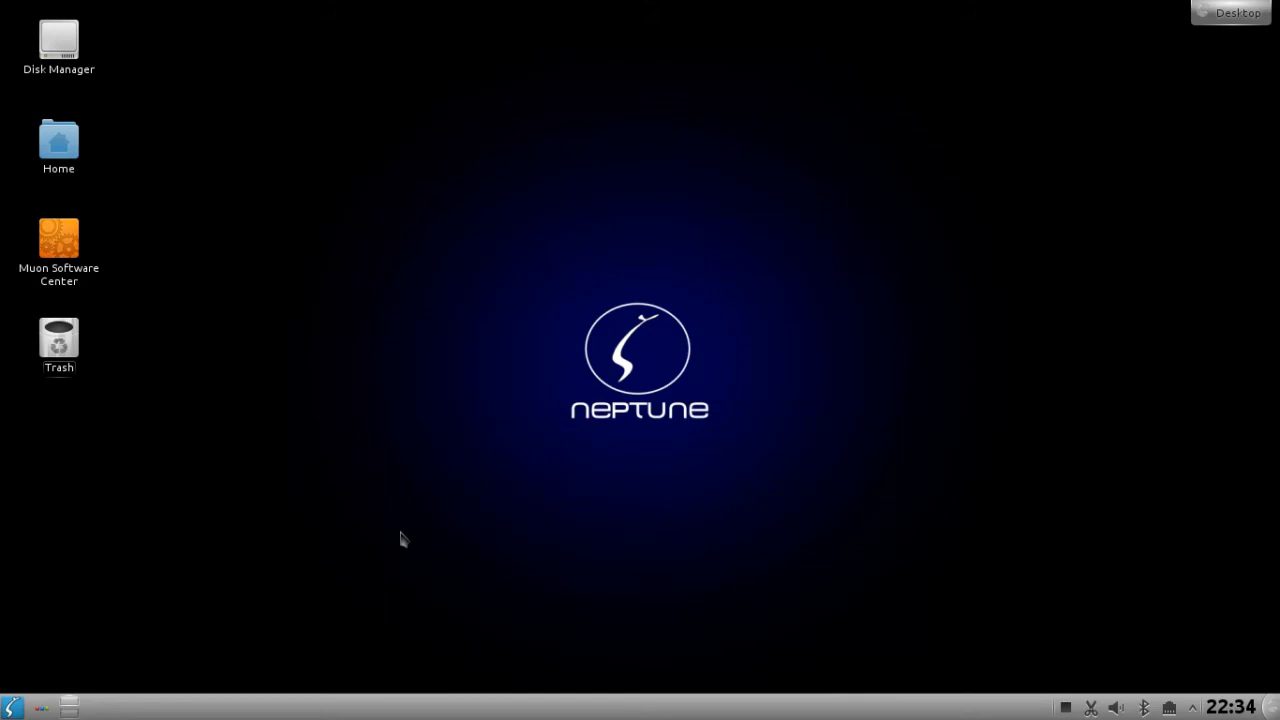
right_click(285, 455)
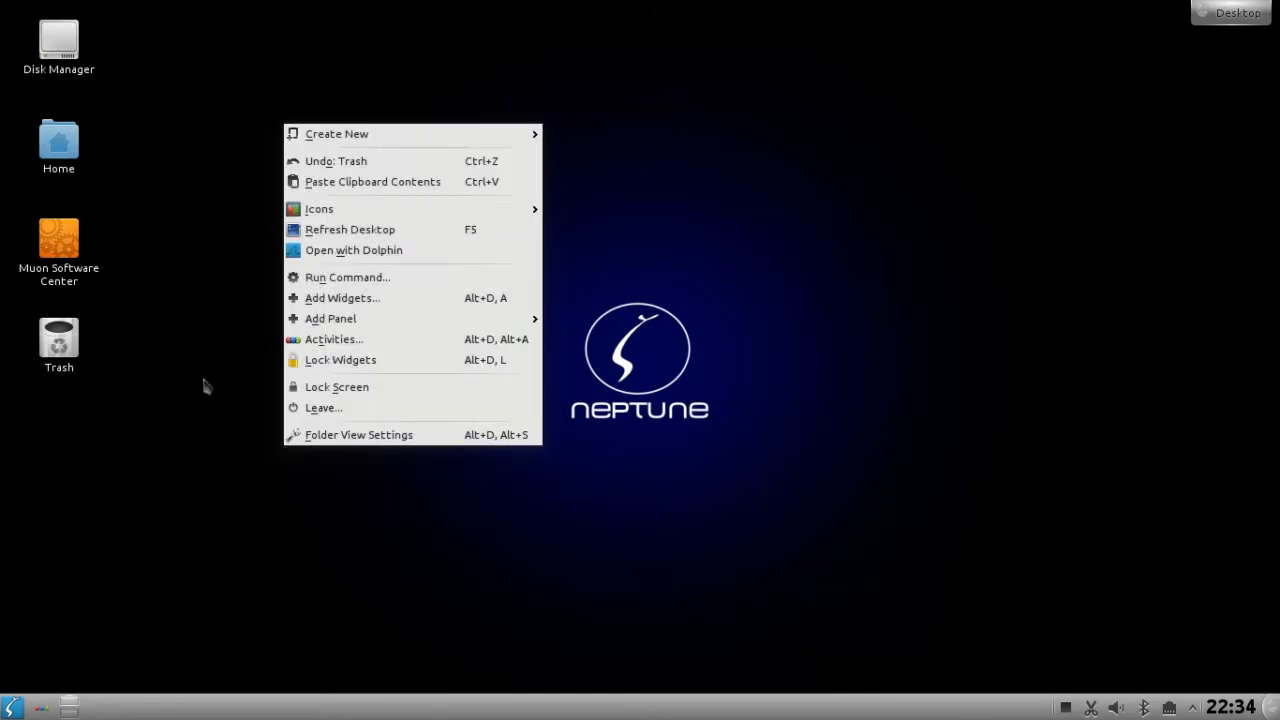
click(314, 232)
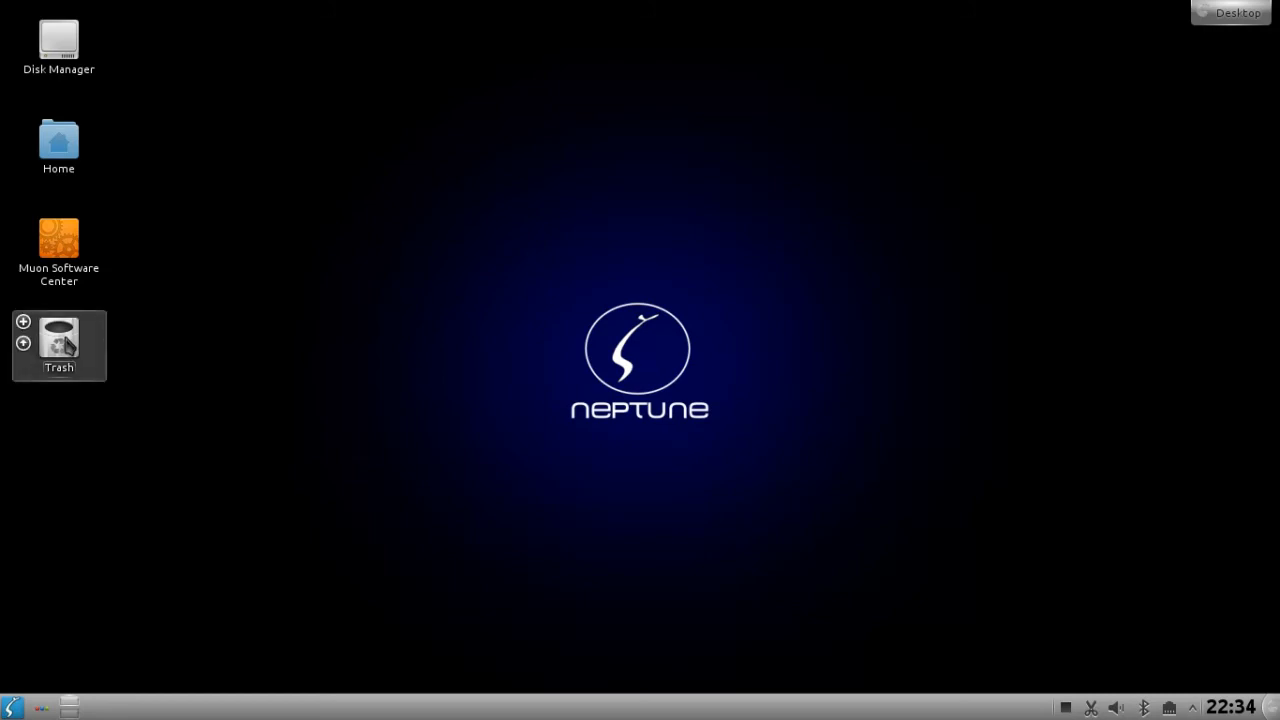
- Open the Trash icon on the desktop to inspect the deleted files, and close the file manager window
right_click(68, 345)
click(264, 301)
click(61, 368)
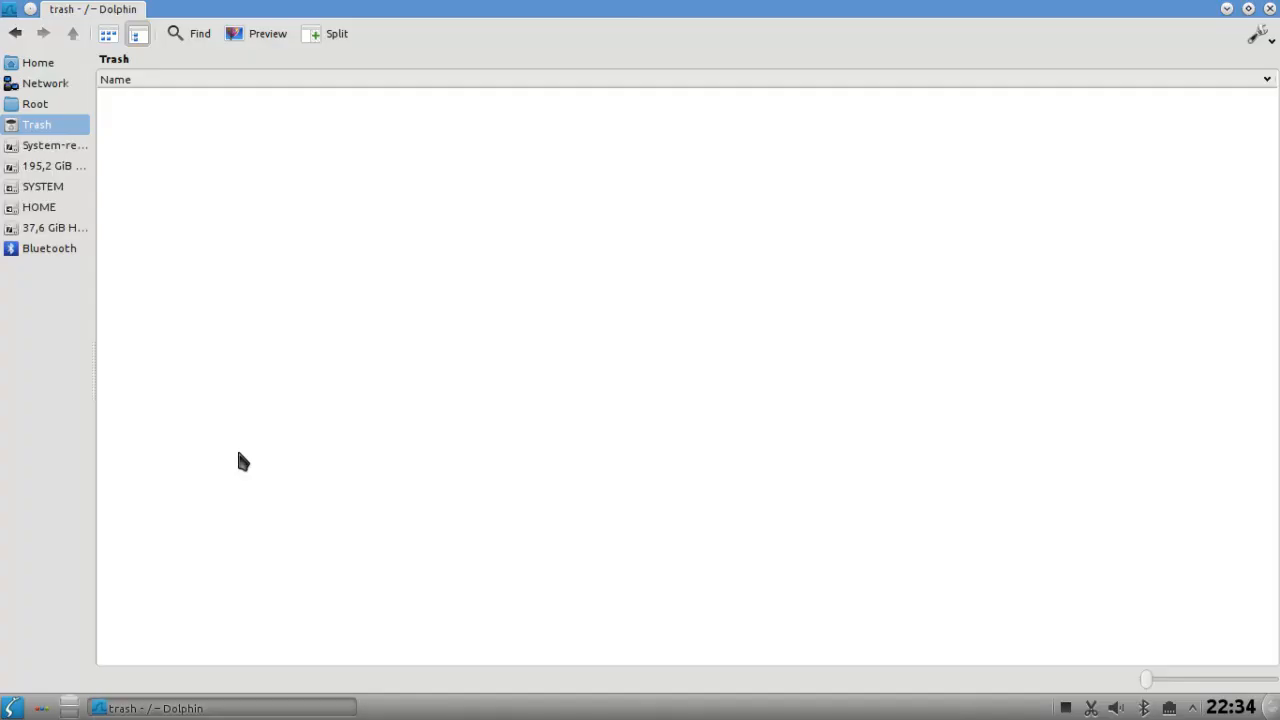
drag(346, 9, 244, 153)
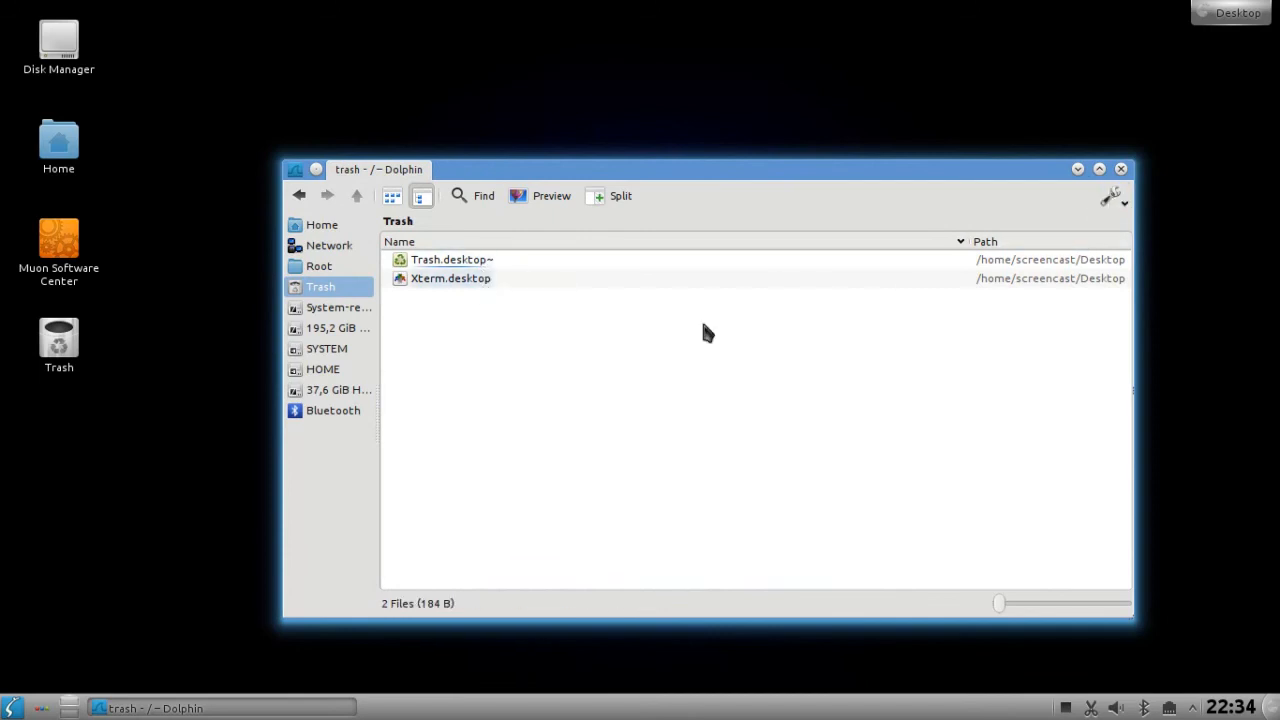
click(1121, 170)
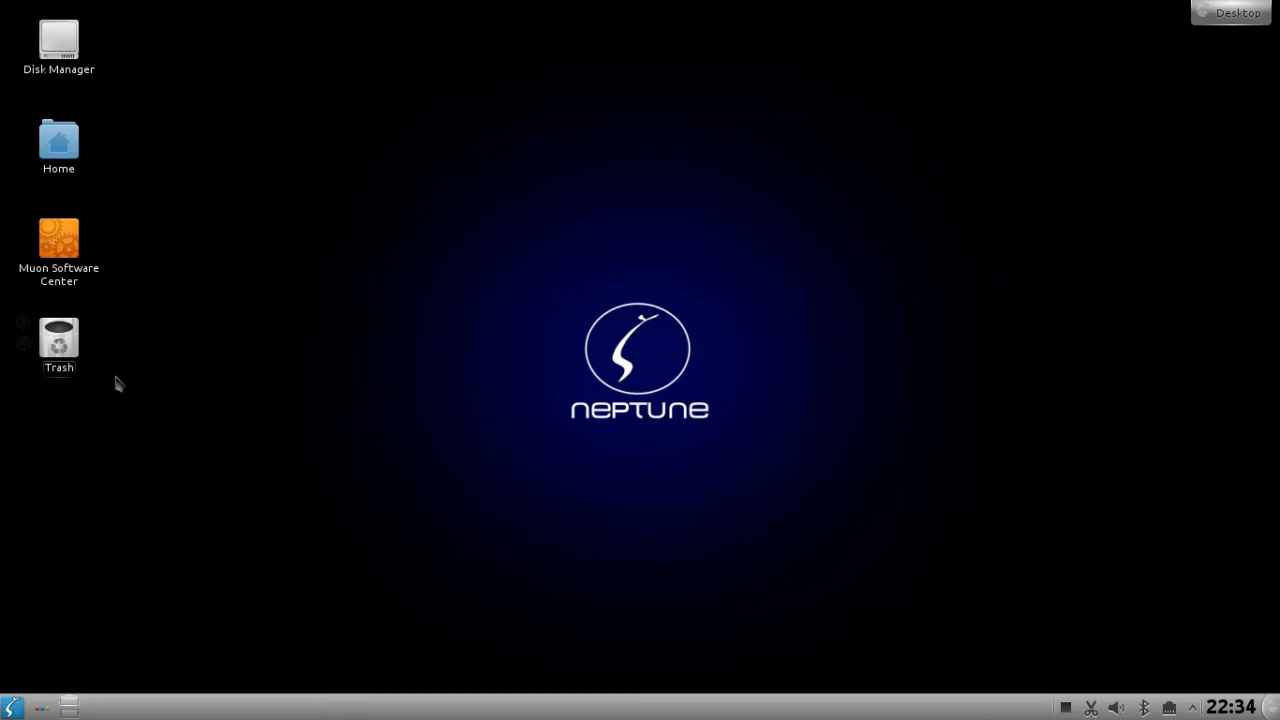
right_click(52, 347)
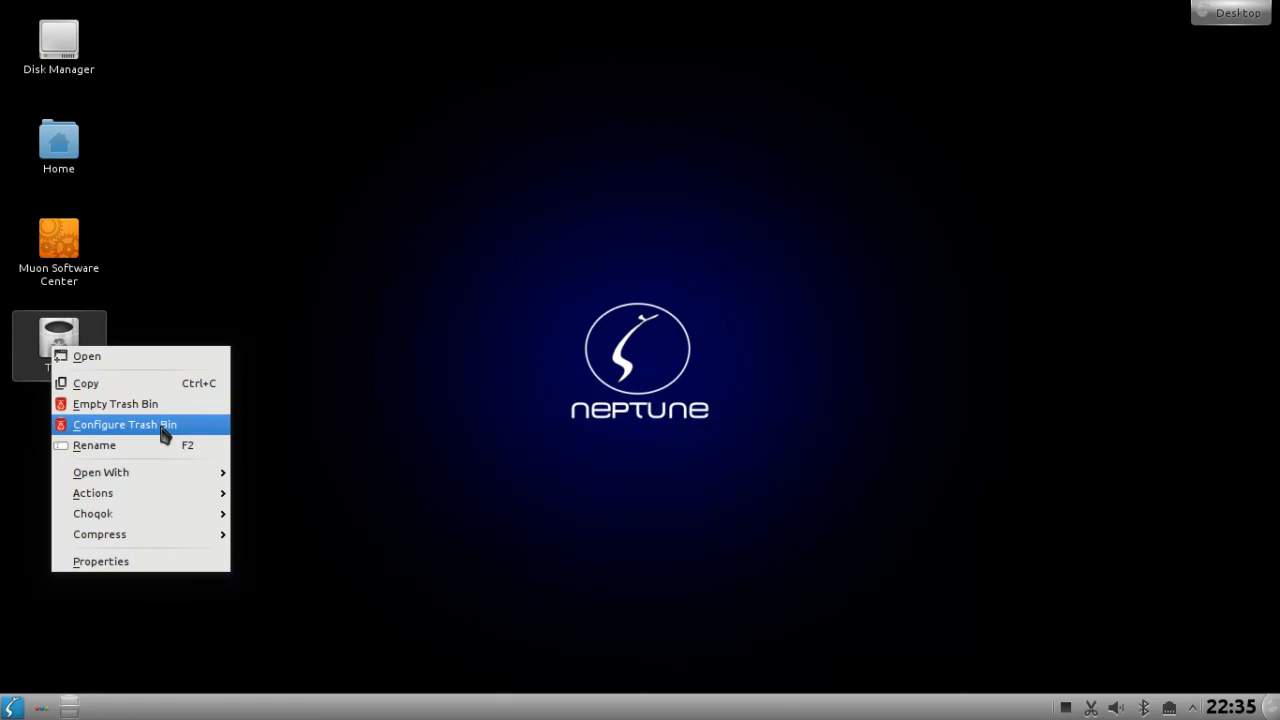
click(482, 408)
right_click(66, 360)
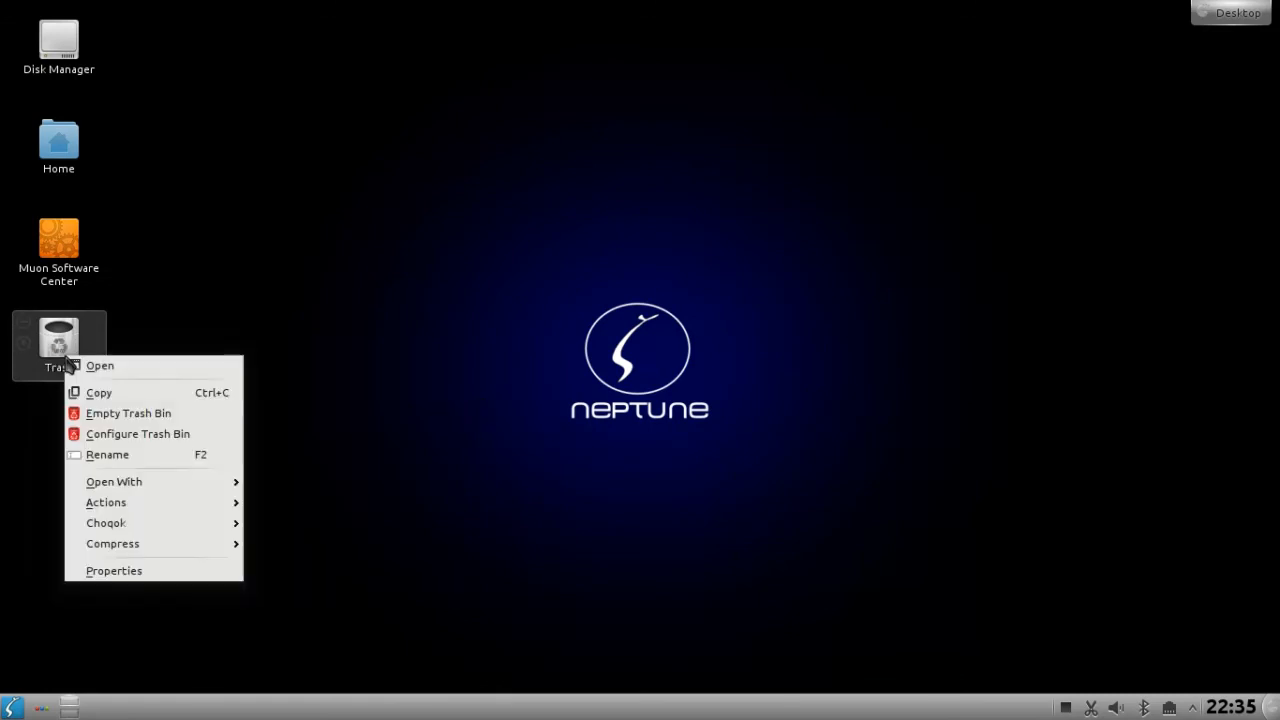
click(309, 329)
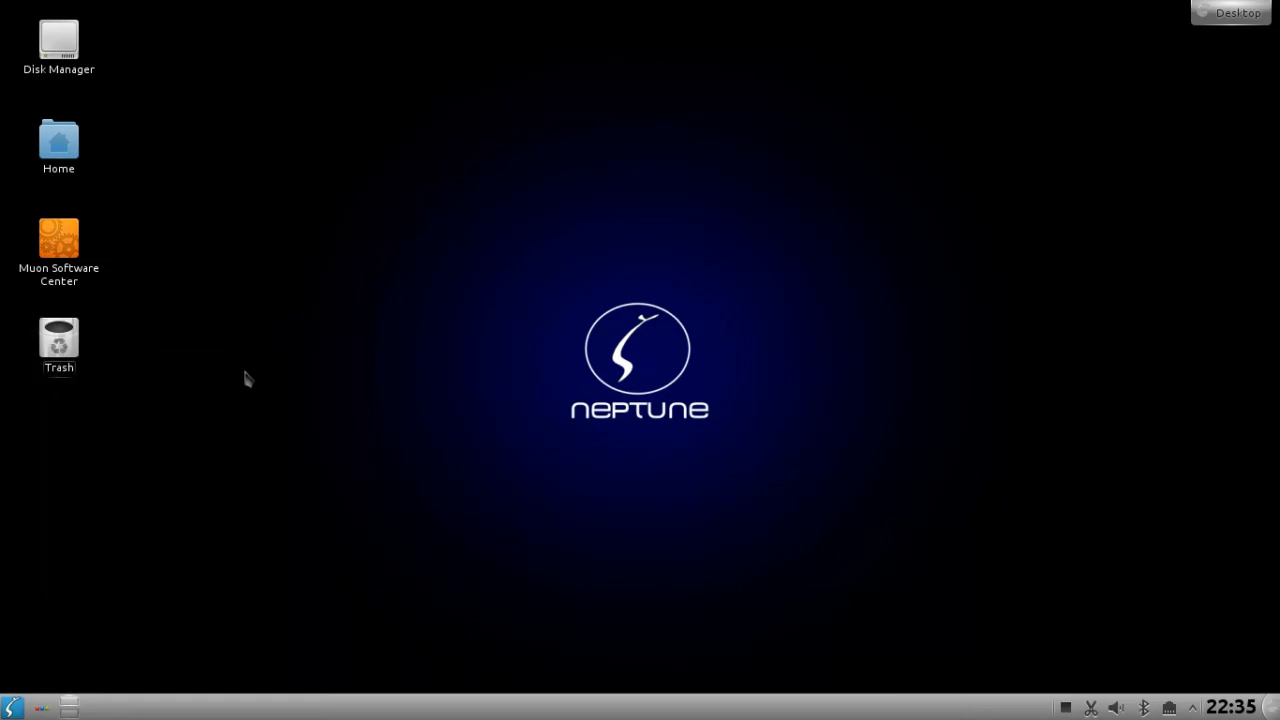
- Permanently empty the trash bin using the desktop Trash icon, and inspect the Trash folder's contents before closing its file manager window
right_click(58, 350)
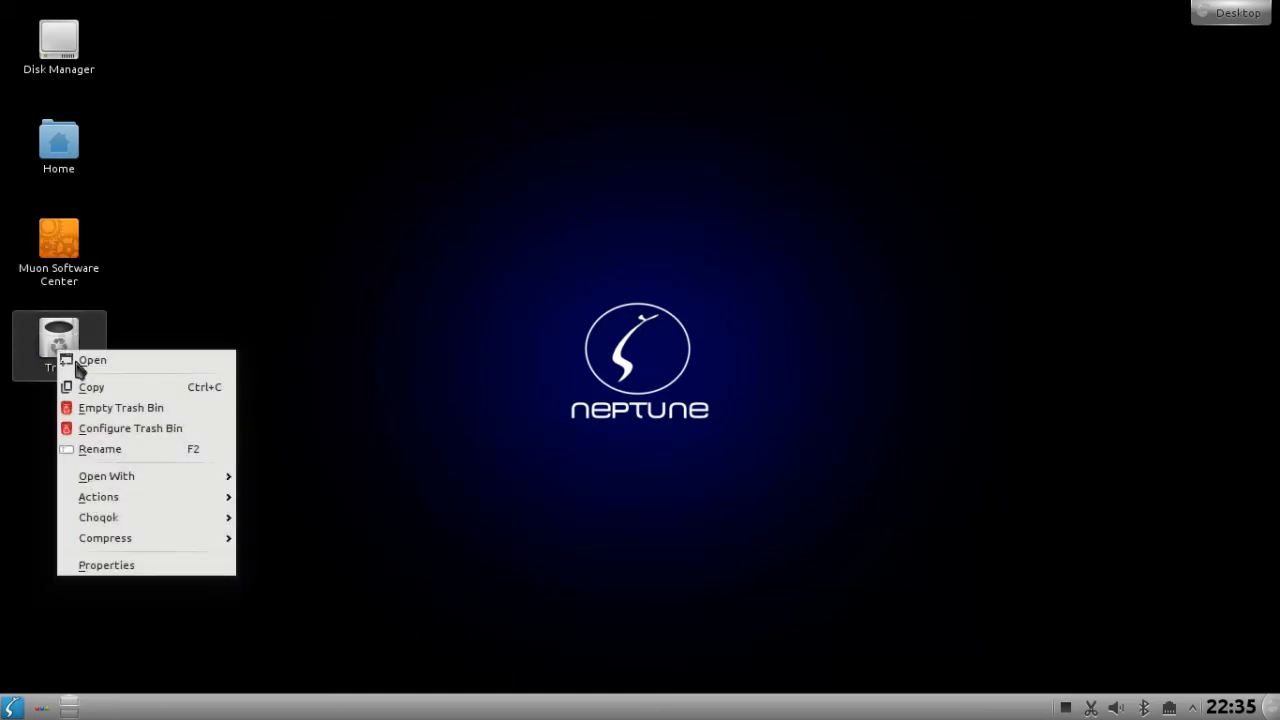
click(158, 418)
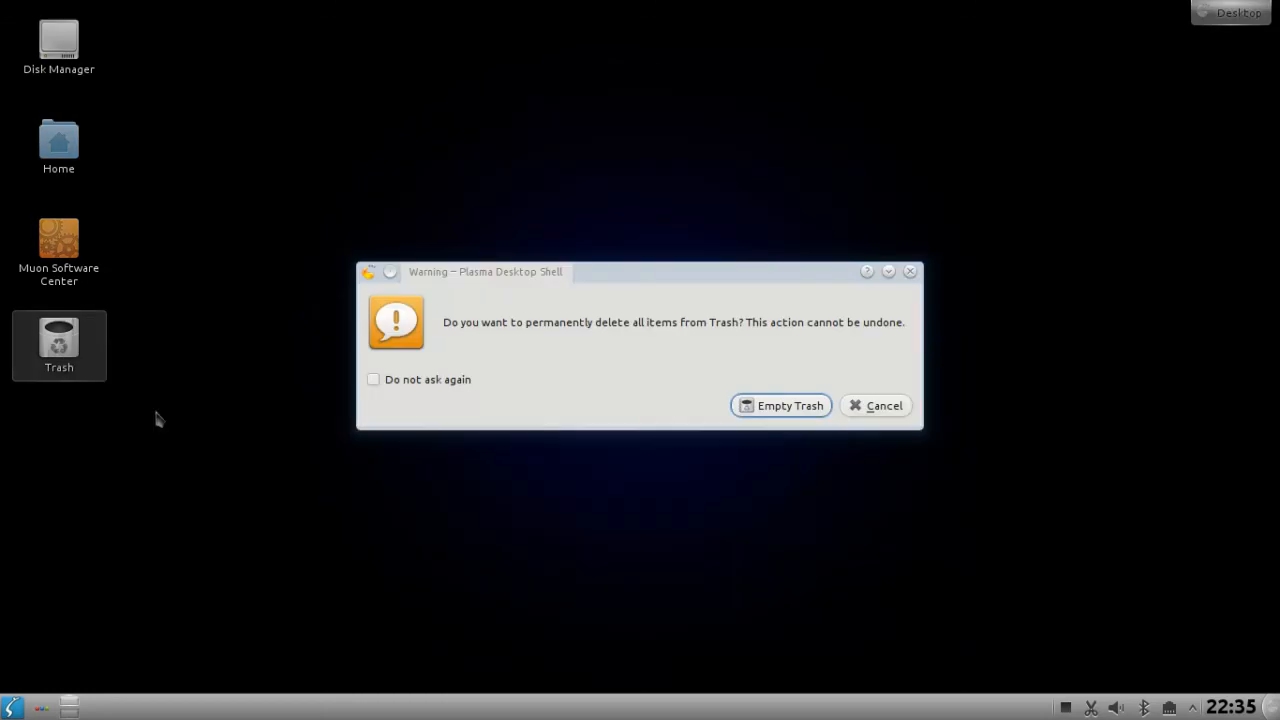
click(780, 406)
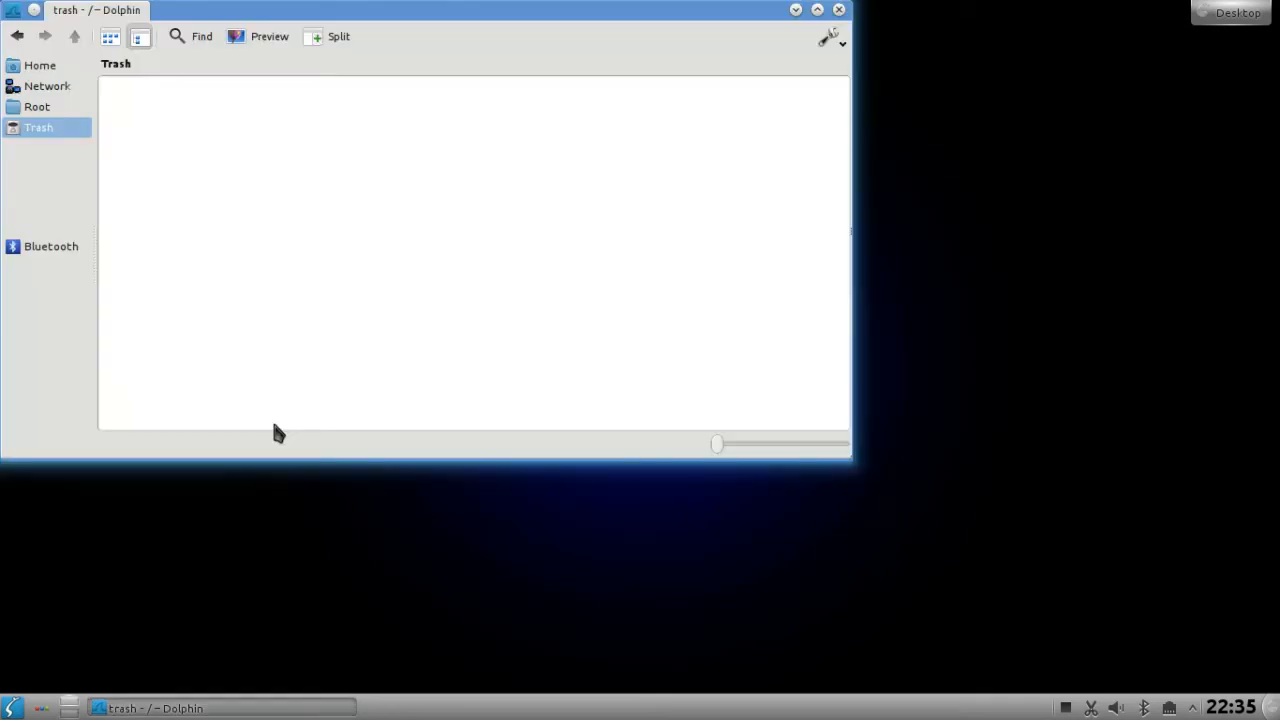
drag(357, 12, 614, 167)
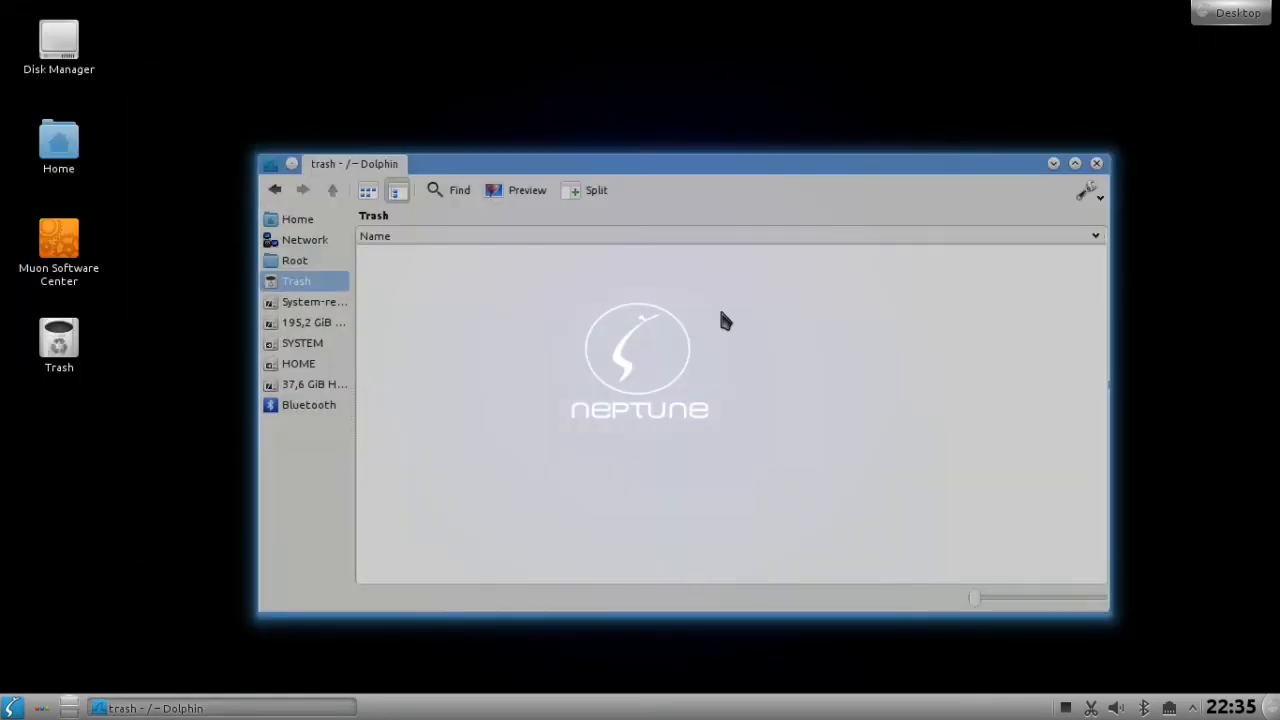
click(1096, 164)
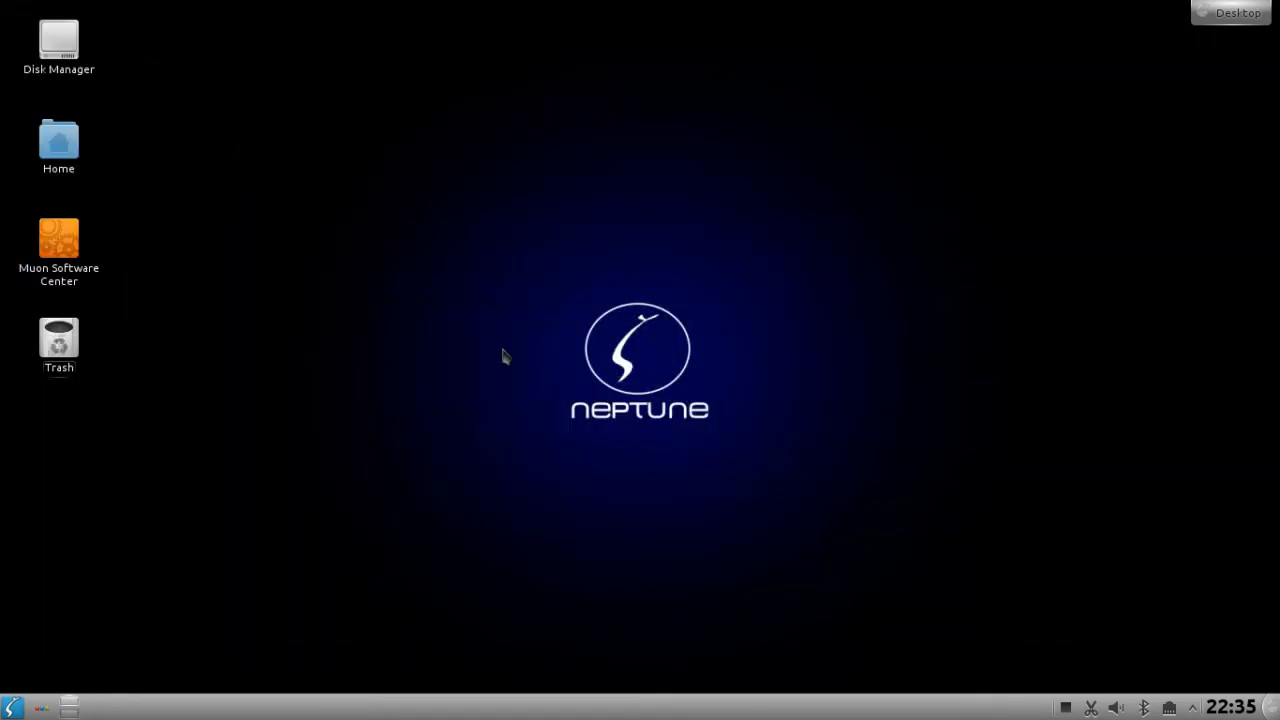